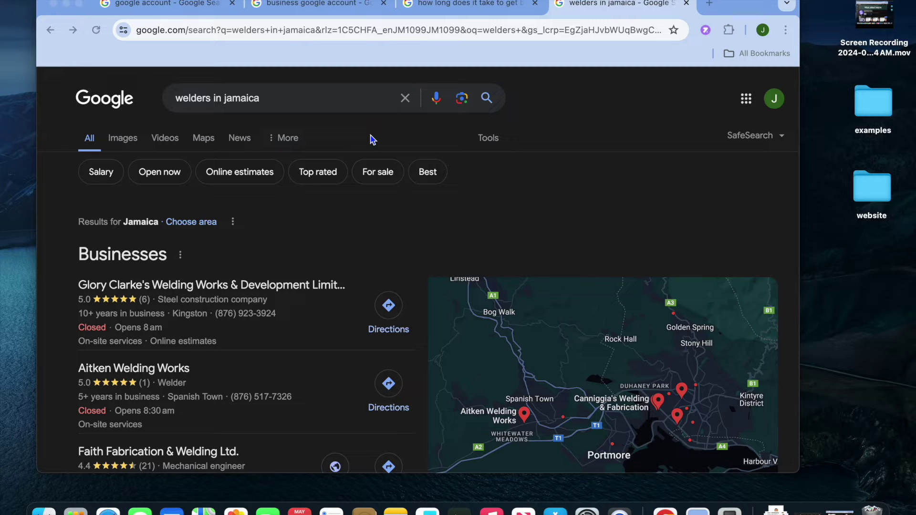
# Move to the 'business google account' search results and open the 'Get Listed on Google' Business Profile result.
pyautogui.scroll(-2, 408, 149)
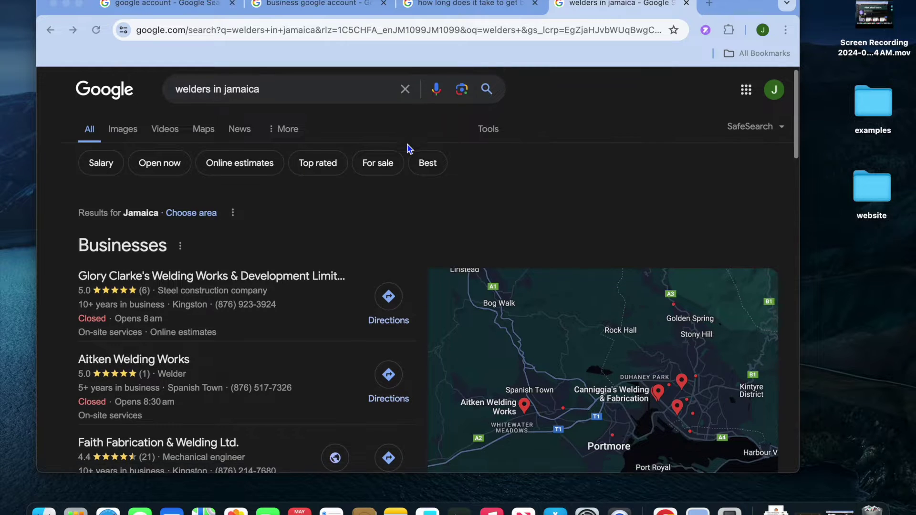
pyautogui.scroll(-5, 404, 216)
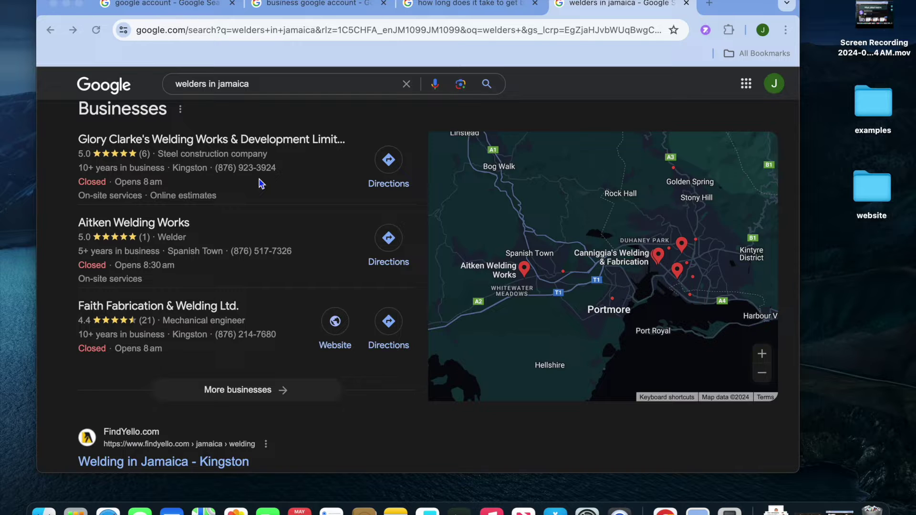
pyautogui.click(170, 10)
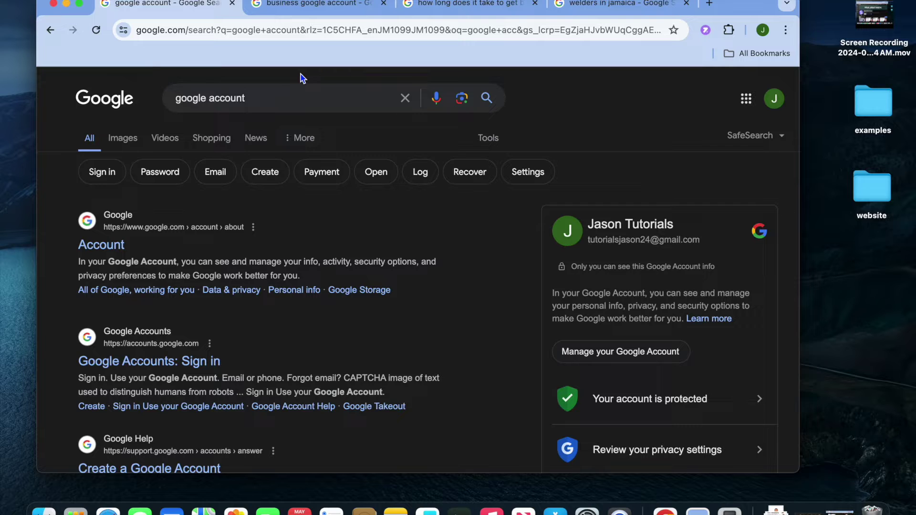
pyautogui.click(288, 12)
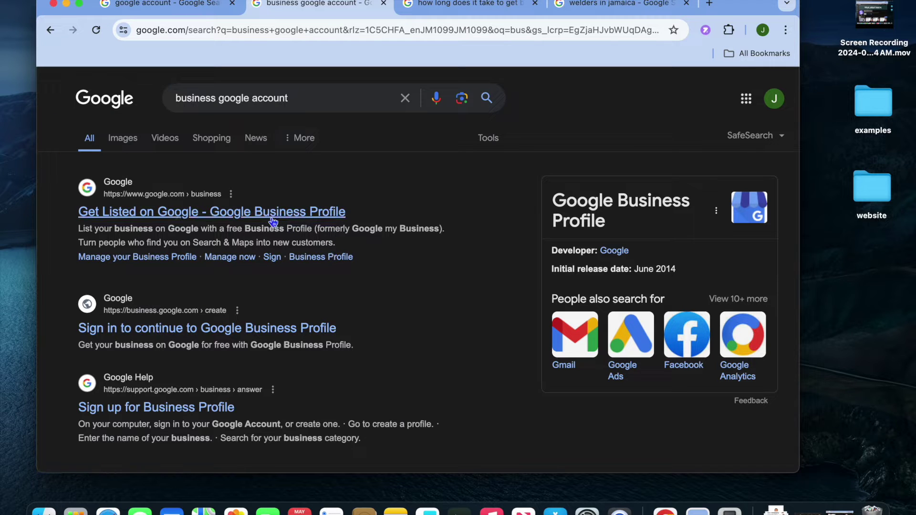
pyautogui.click(243, 213)
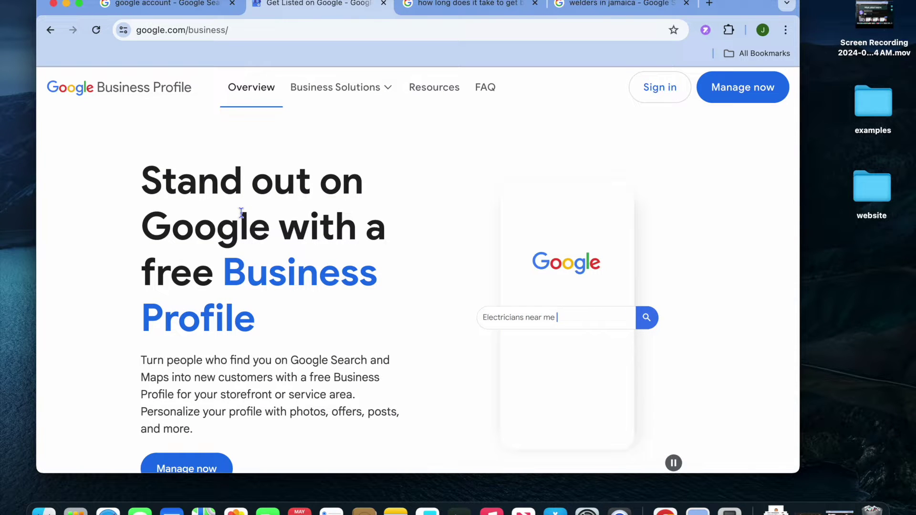
# Sign in and create a new business named 'jason tutorials', then continue.
pyautogui.click(655, 90)
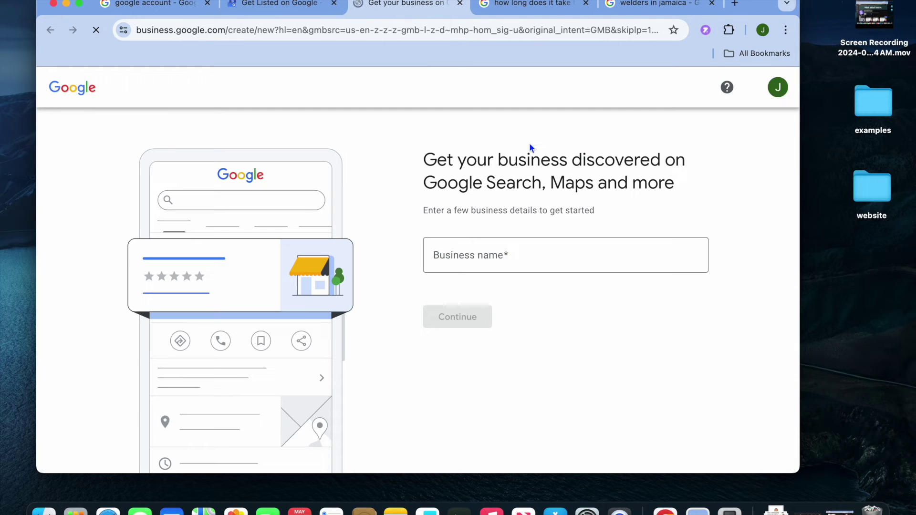
pyautogui.click(498, 257)
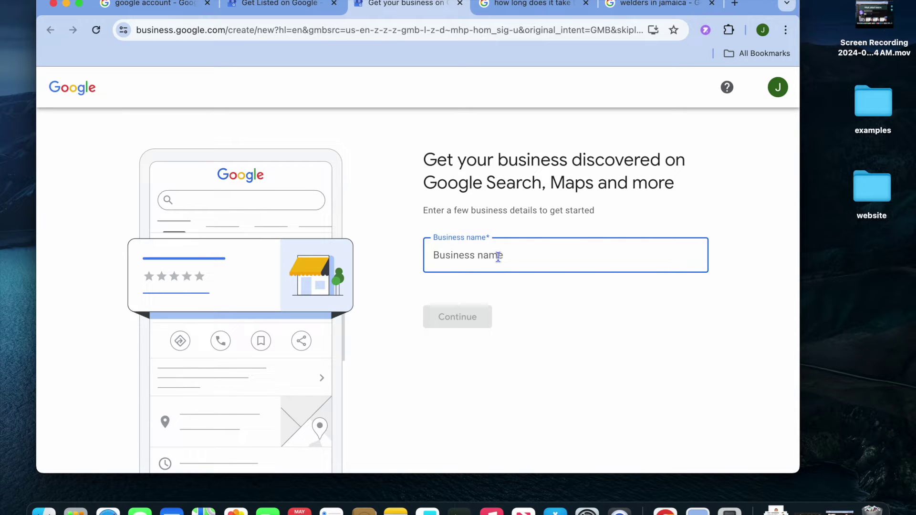
pyautogui.write('jaso')
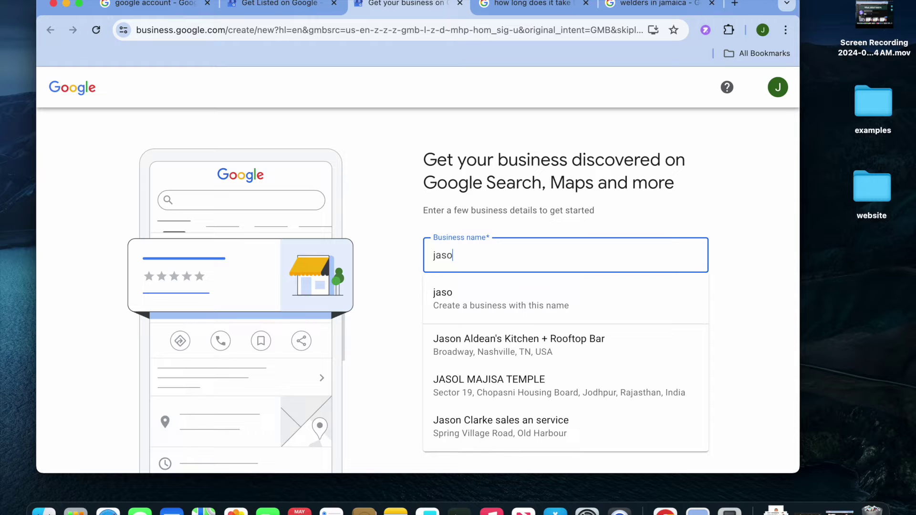
pyautogui.write('n tuto')
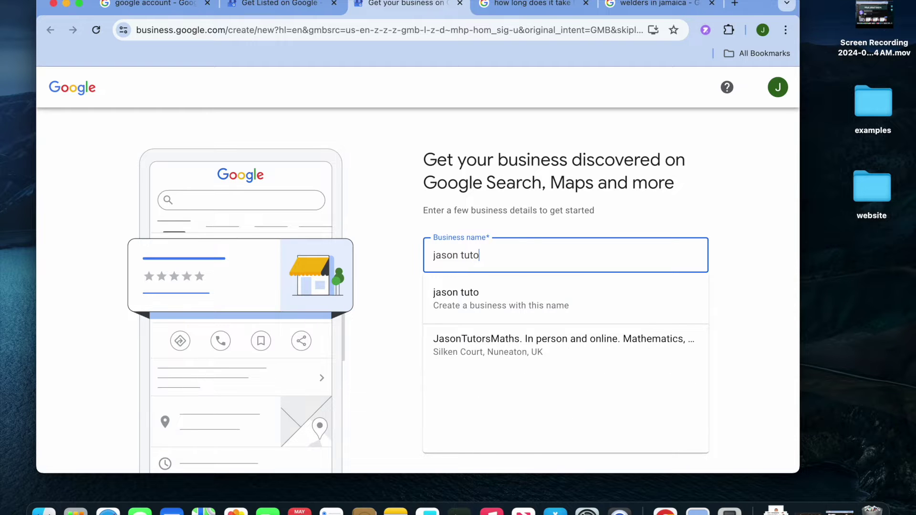
pyautogui.write('rials')
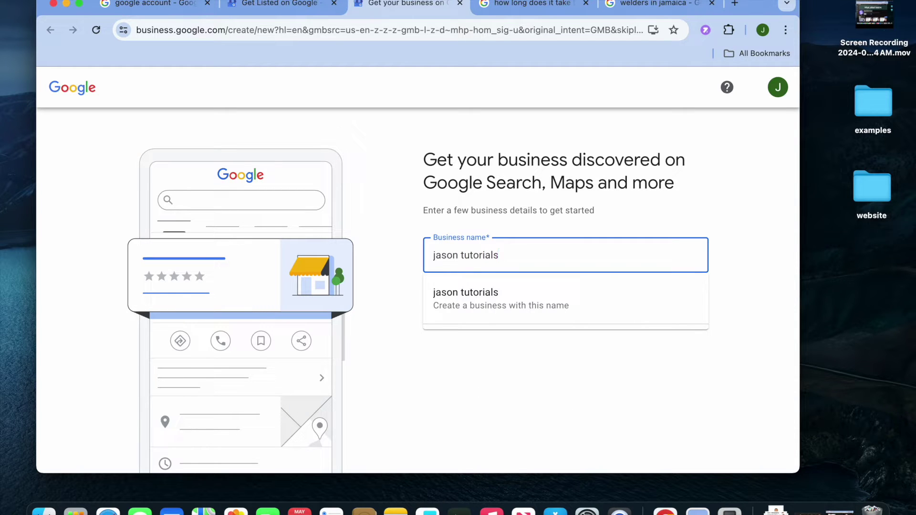
pyautogui.click(558, 308)
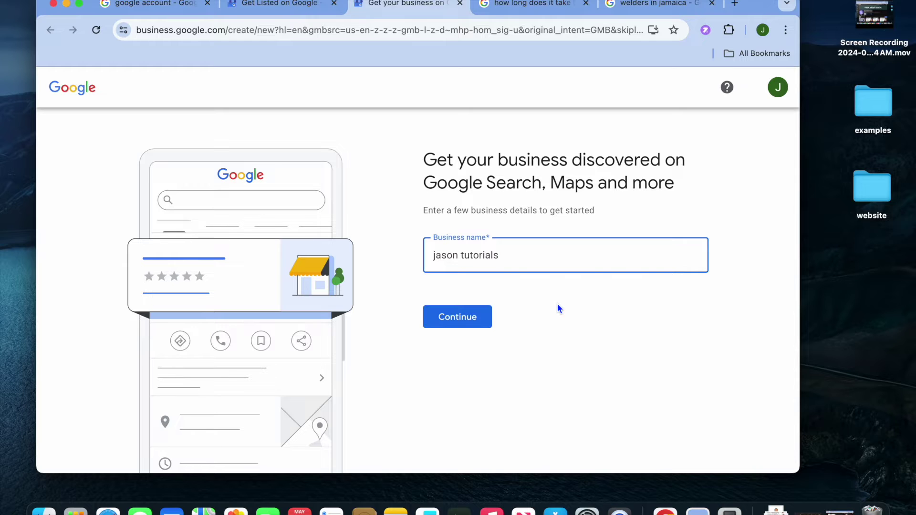
pyautogui.click(467, 315)
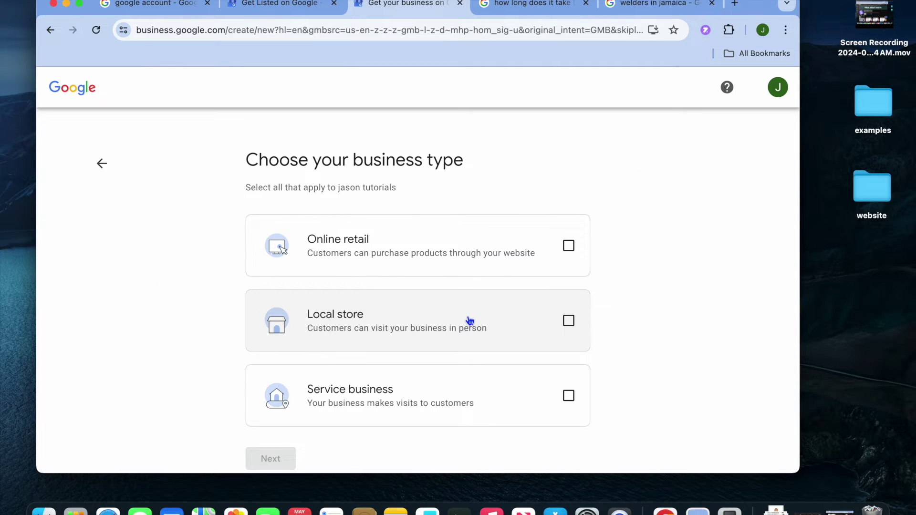
# Choose Local store and Online retail as business types, leaving Service business unchecked.
pyautogui.scroll(-1, 469, 321)
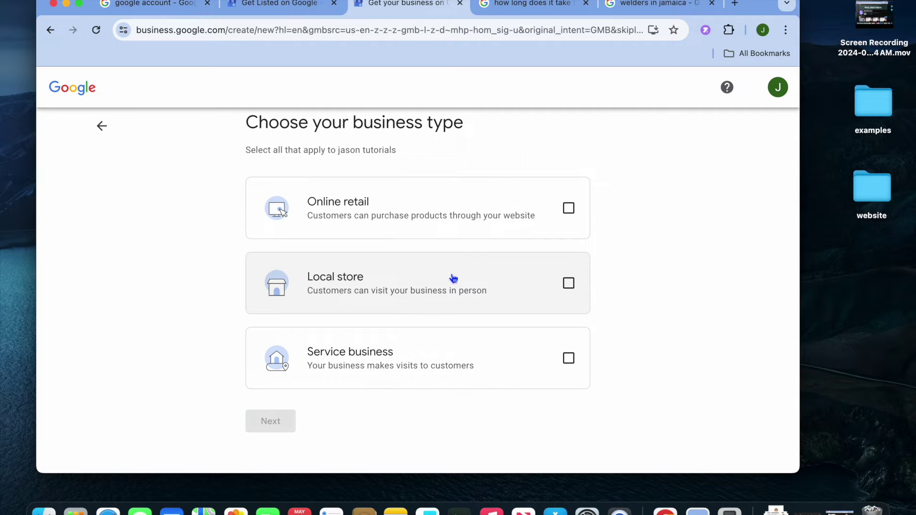
pyautogui.click(569, 285)
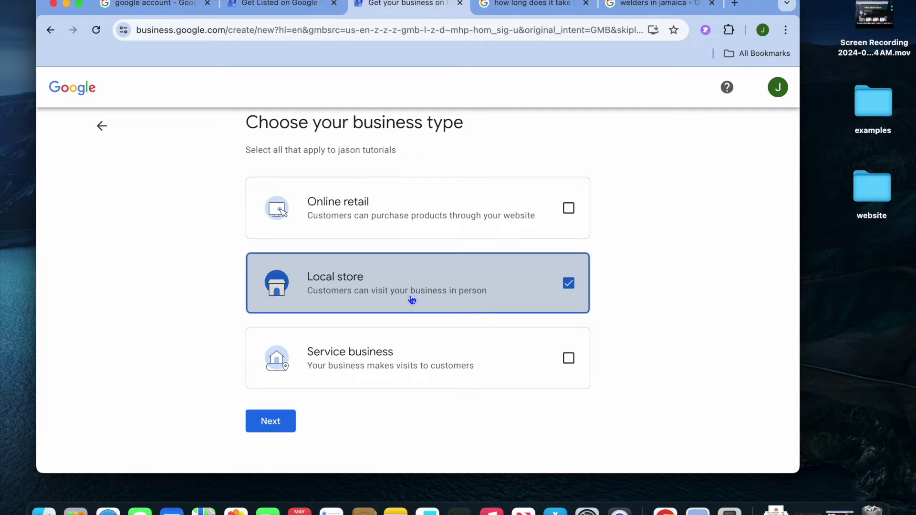
pyautogui.click(476, 211)
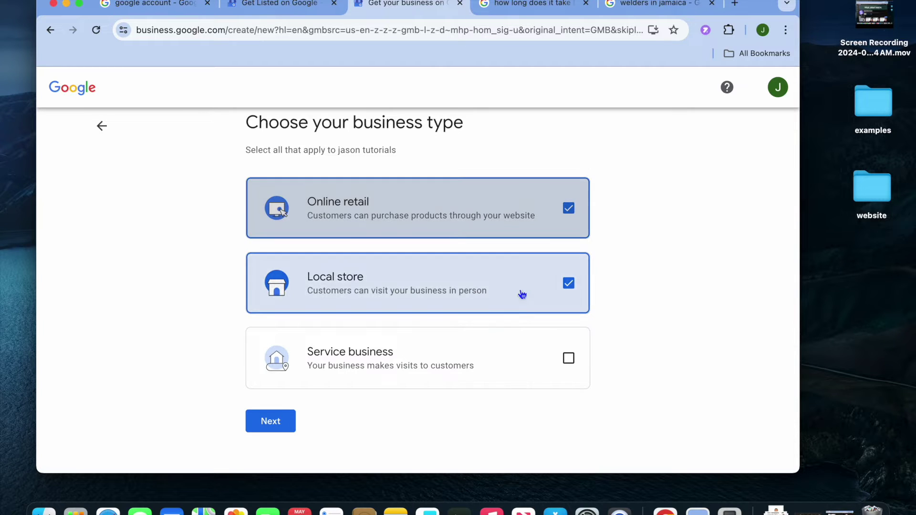
pyautogui.click(508, 357)
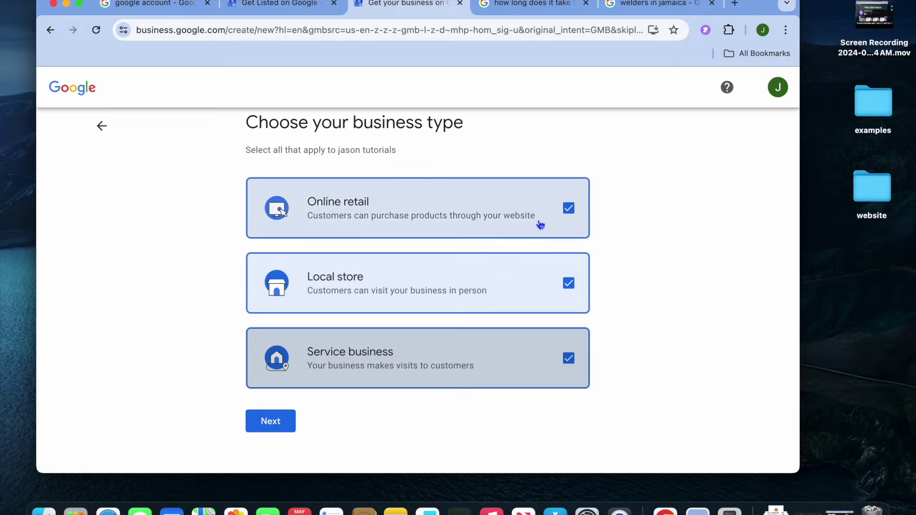
pyautogui.click(522, 378)
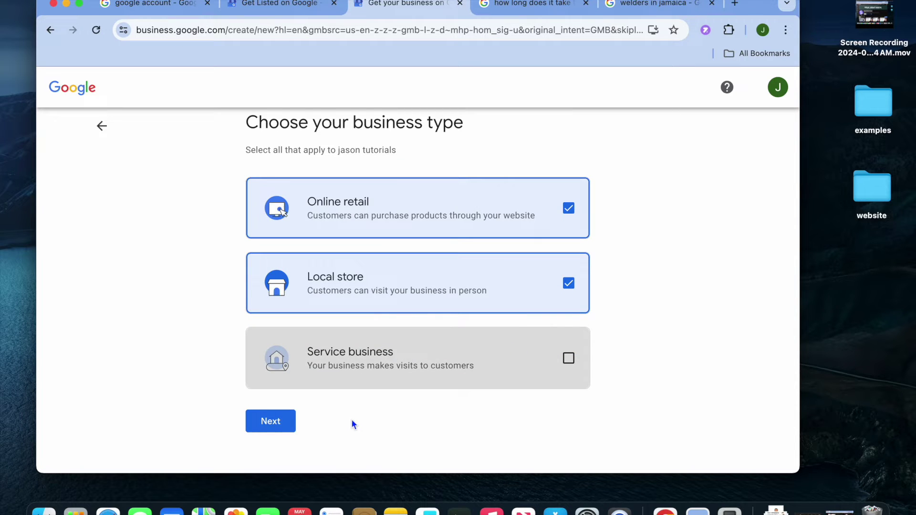
pyautogui.click(270, 424)
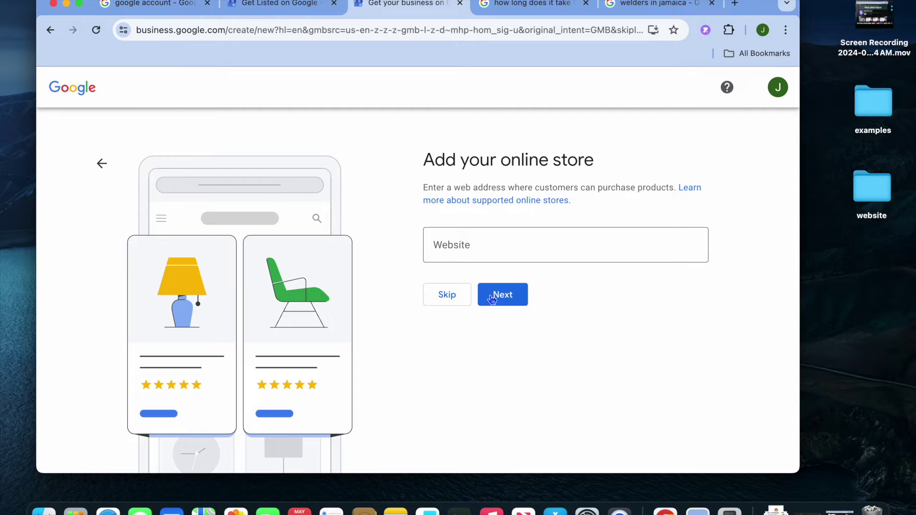
# Skip the online store website step and begin entering the business category.
pyautogui.click(462, 241)
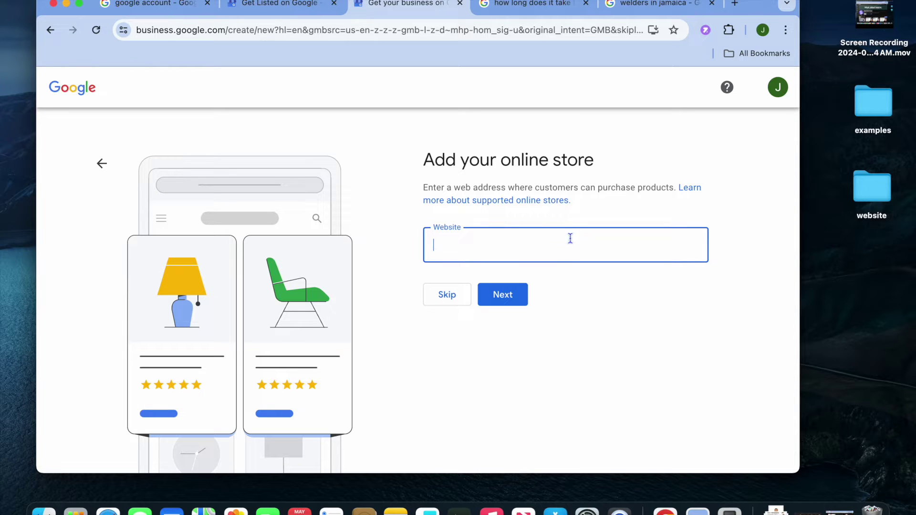
pyautogui.click(453, 293)
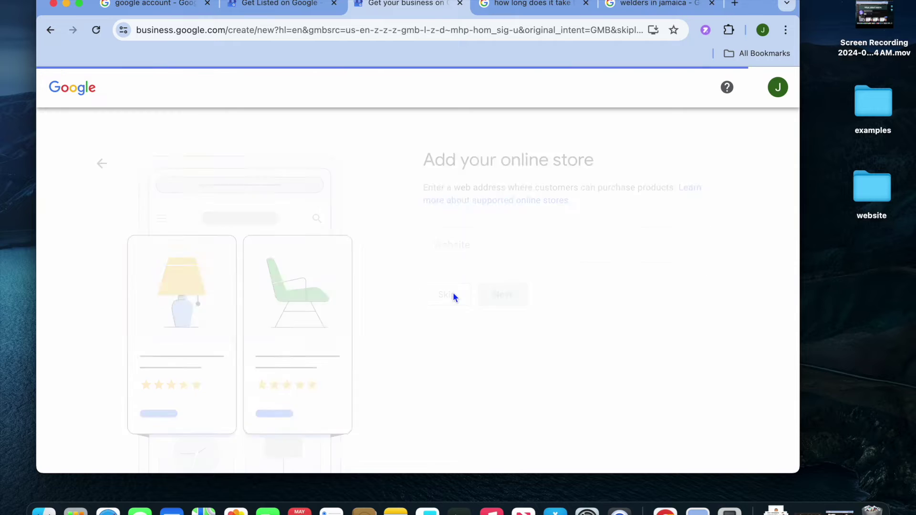
pyautogui.click(527, 245)
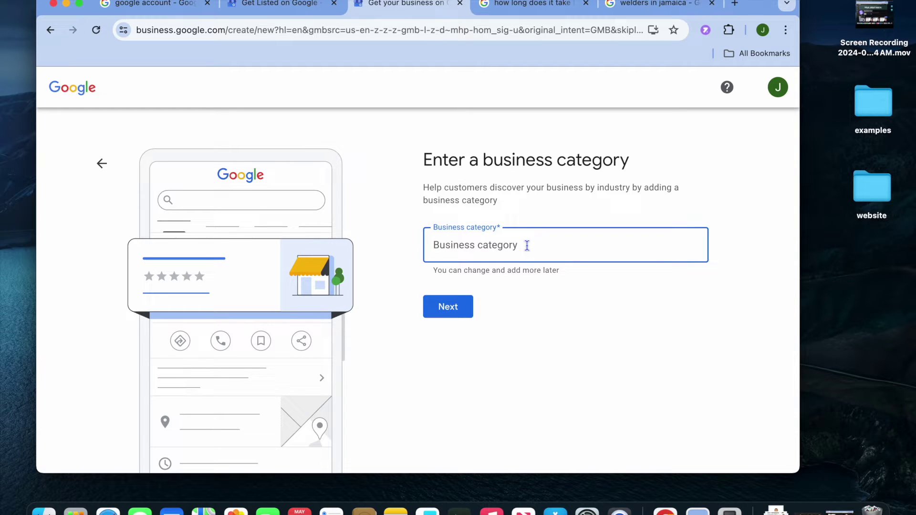
# Set the business category to Electronics store from the 'ele' suggestions and continue.
pyautogui.write('e')
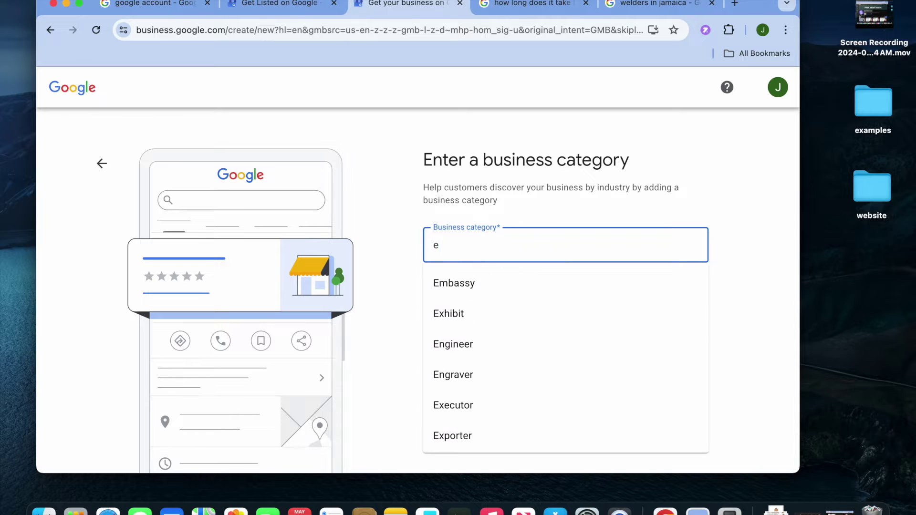
pyautogui.write('le')
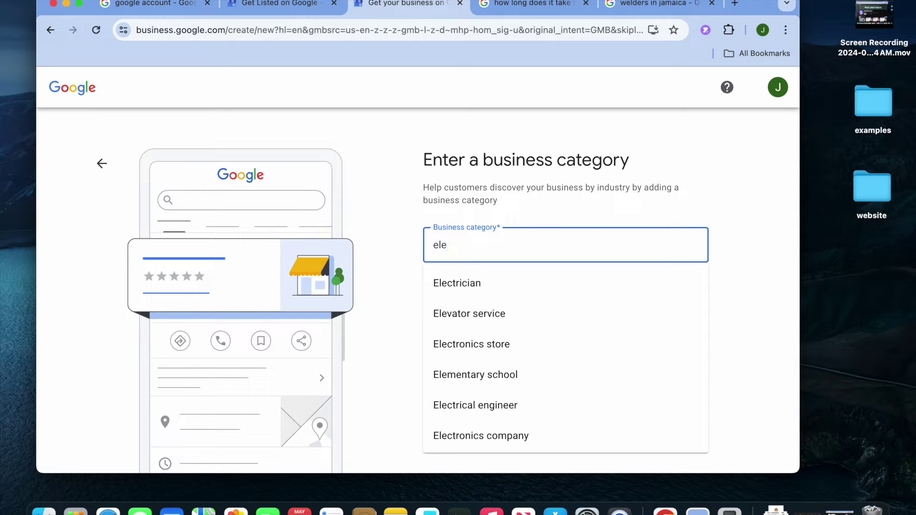
pyautogui.click(517, 344)
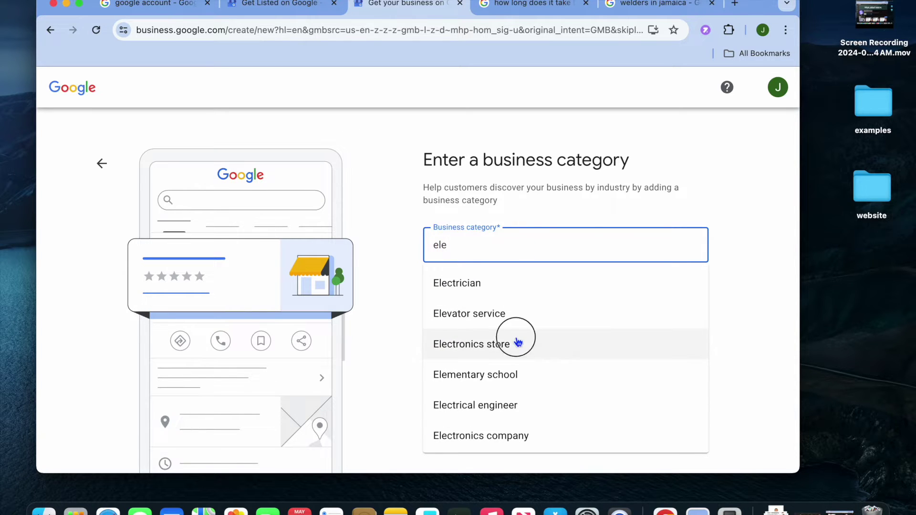
pyautogui.click(449, 308)
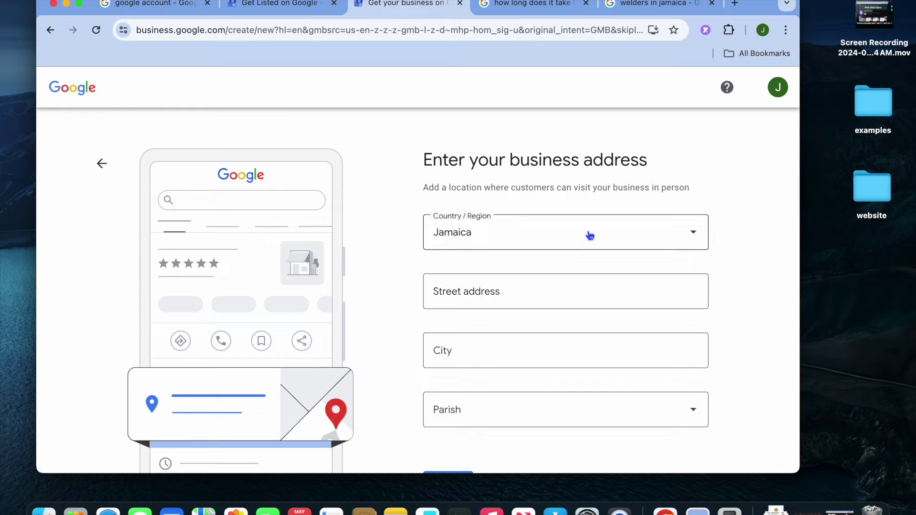
# Start the street address and accept the pinned map location for the business.
pyautogui.scroll(-5, 614, 257)
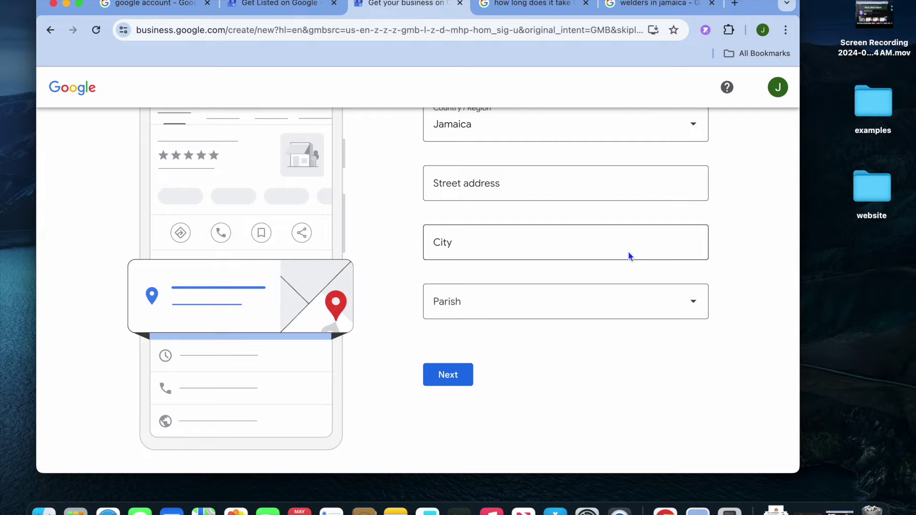
pyautogui.scroll(3, 612, 348)
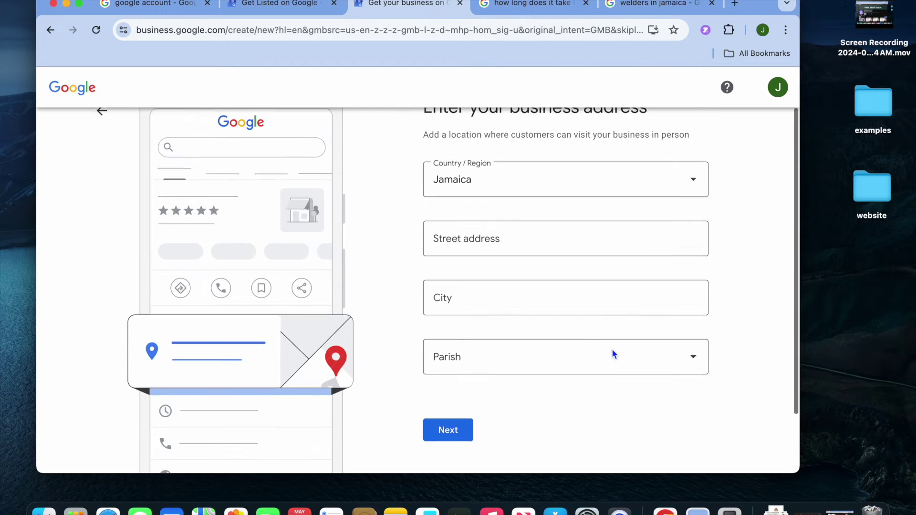
pyautogui.click(625, 247)
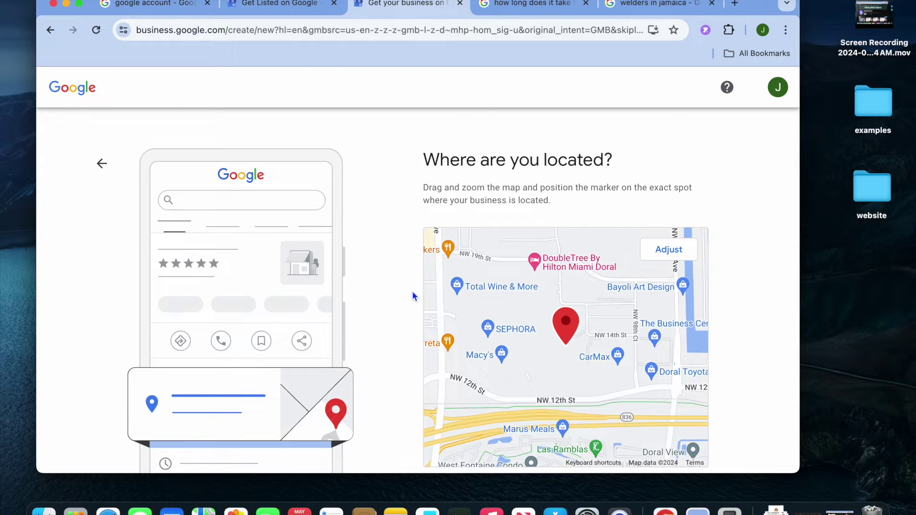
pyautogui.scroll(-3, 412, 296)
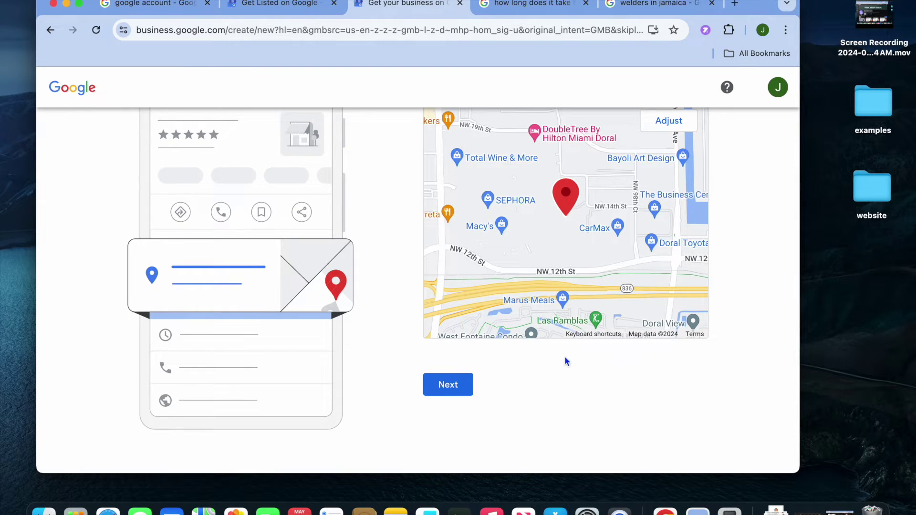
pyautogui.scroll(1, 567, 242)
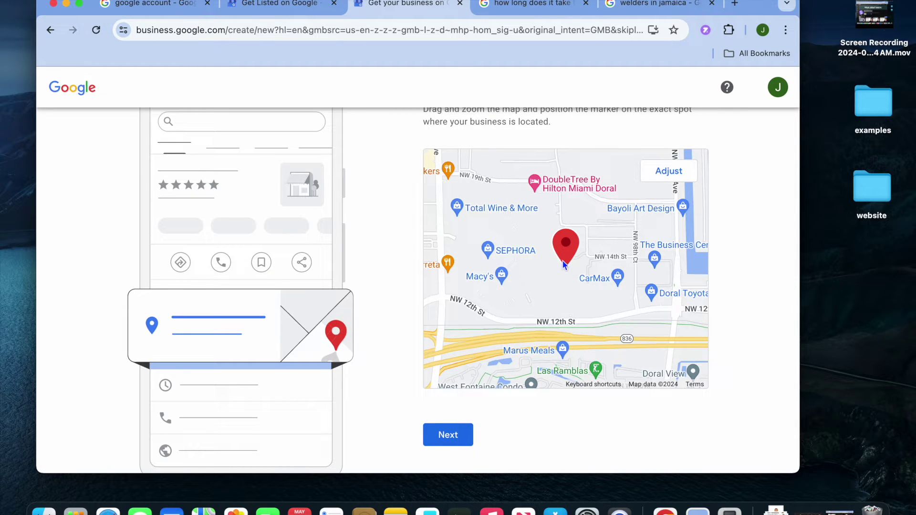
pyautogui.click(451, 440)
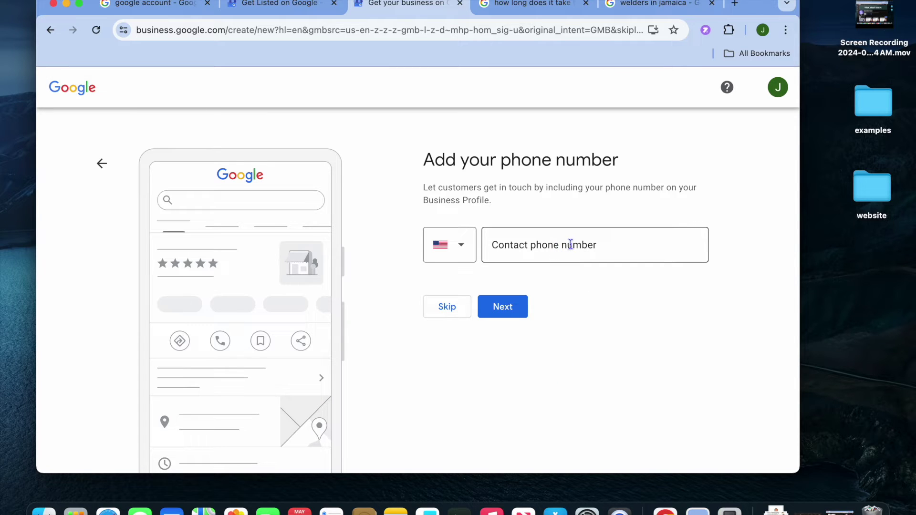
# Skip the phone number step and continue past the 'Put your business on the map' introduction.
pyautogui.click(454, 308)
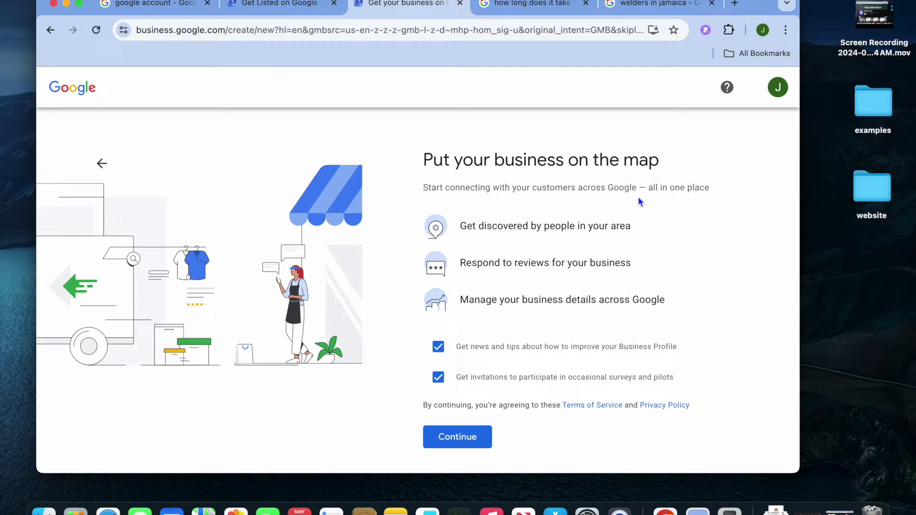
pyautogui.scroll(-2, 612, 296)
pyautogui.click(471, 402)
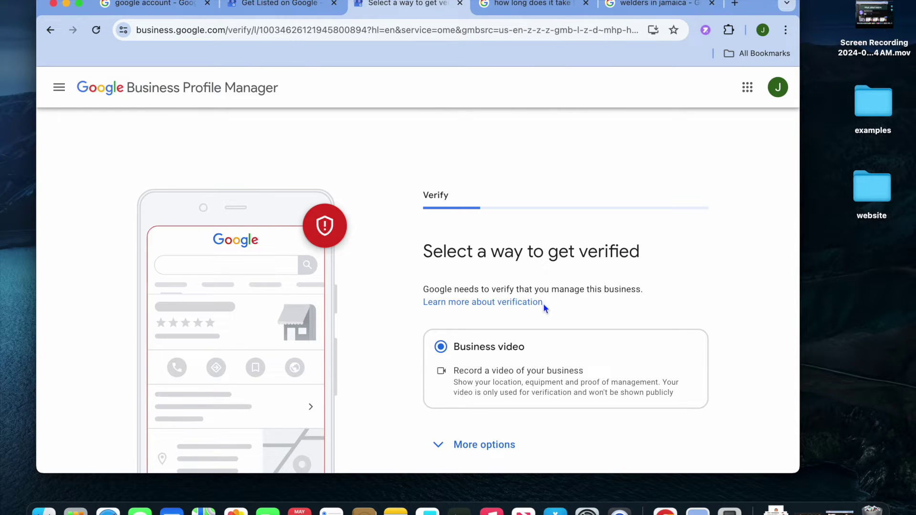
# Choose Verify Later under More options and confirm postponing verification.
pyautogui.scroll(-3, 544, 306)
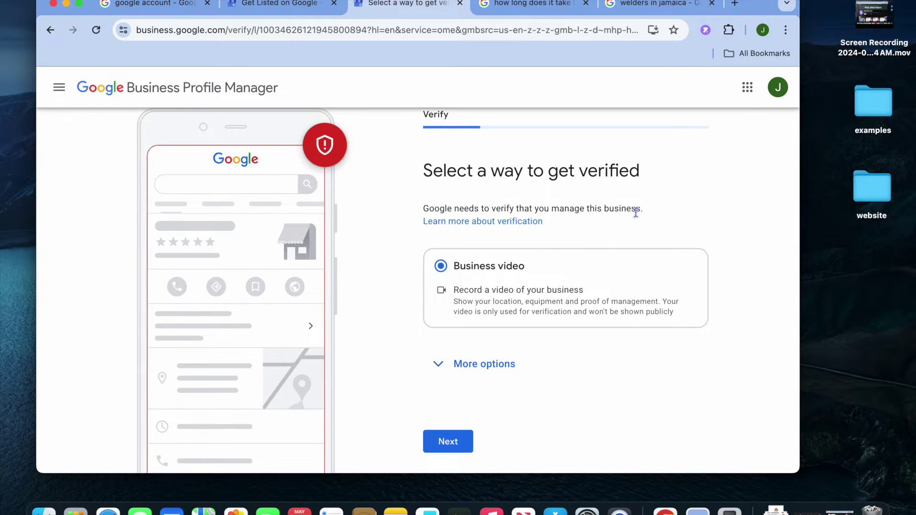
pyautogui.scroll(1, 635, 213)
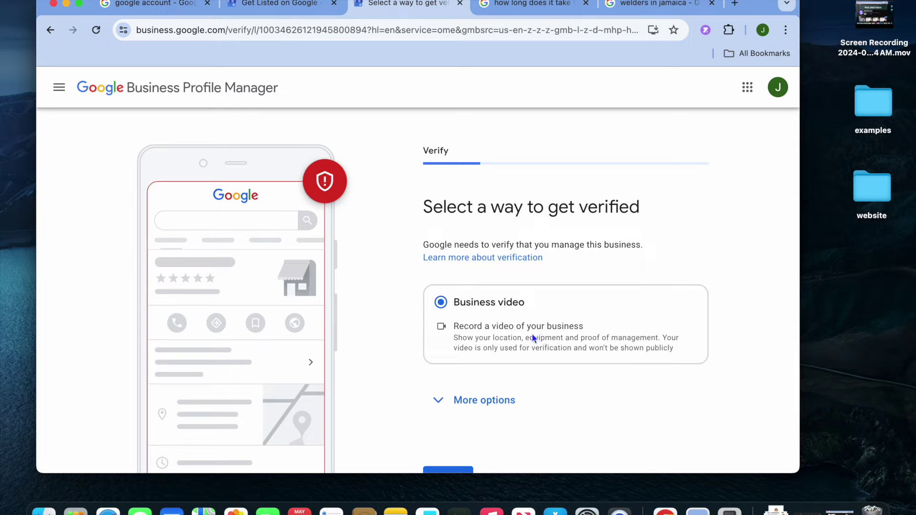
pyautogui.scroll(-2, 523, 337)
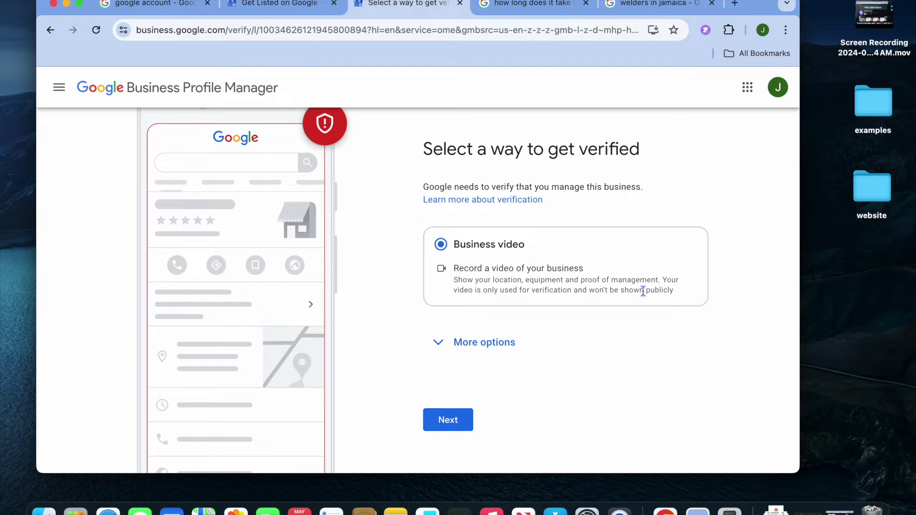
pyautogui.click(437, 340)
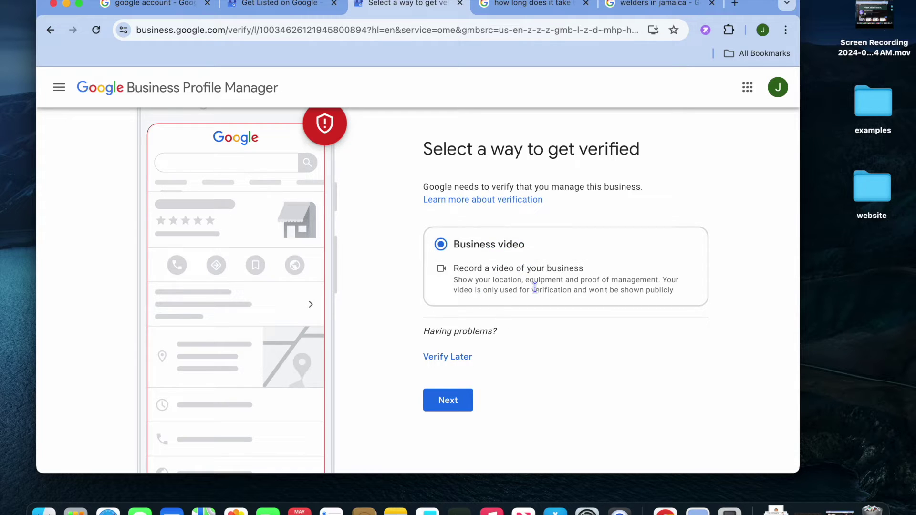
pyautogui.click(453, 357)
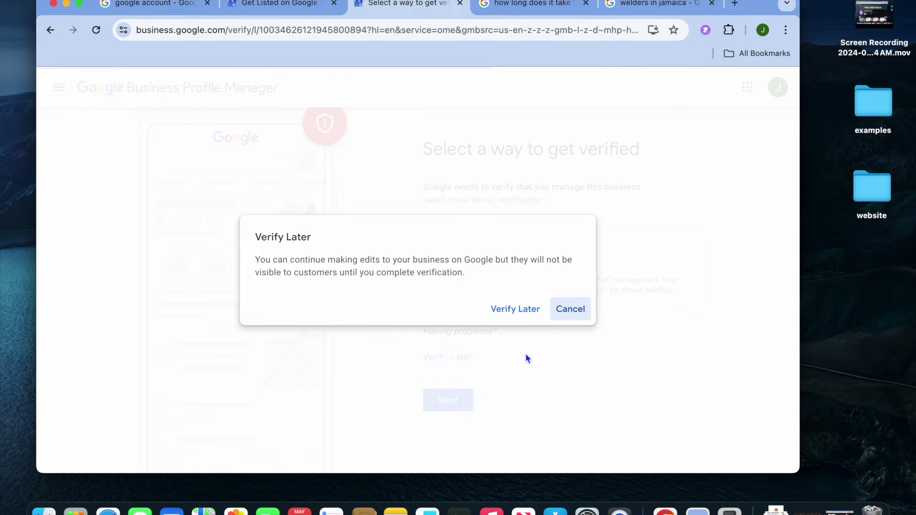
pyautogui.click(522, 310)
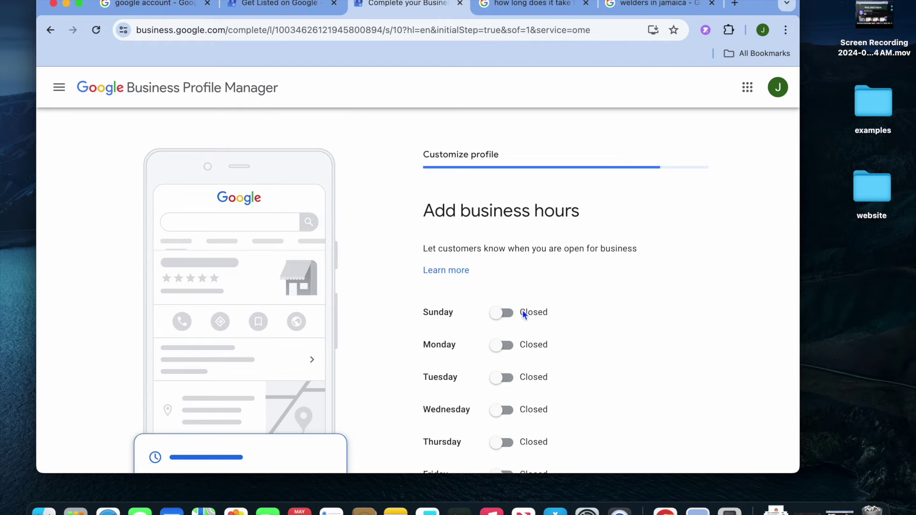
# Switch Monday through Saturday to Open in the business hours.
pyautogui.scroll(-3, 522, 311)
pyautogui.scroll(3, 522, 310)
pyautogui.scroll(-2, 523, 311)
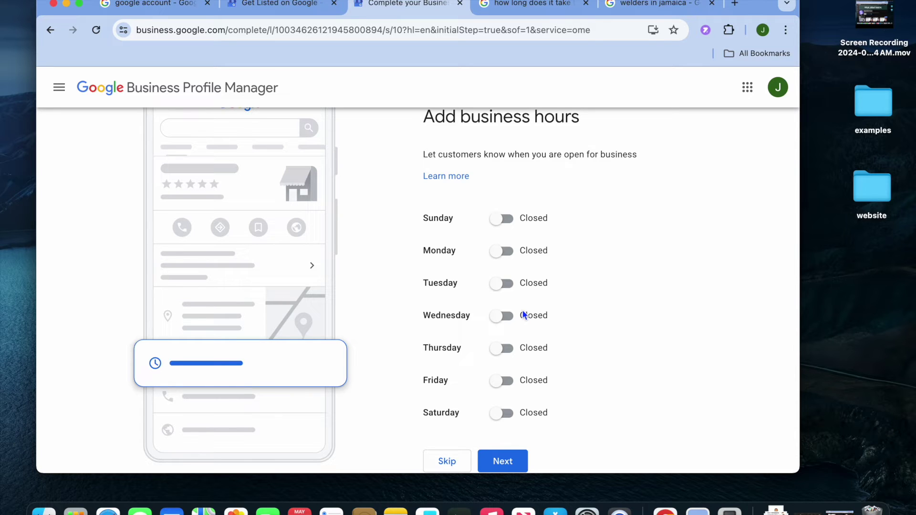
pyautogui.click(504, 253)
pyautogui.click(505, 305)
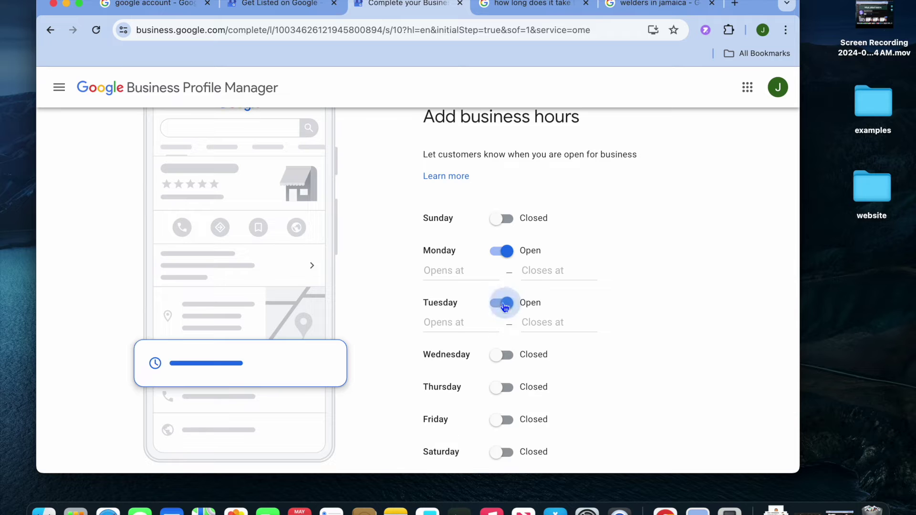
pyautogui.click(504, 355)
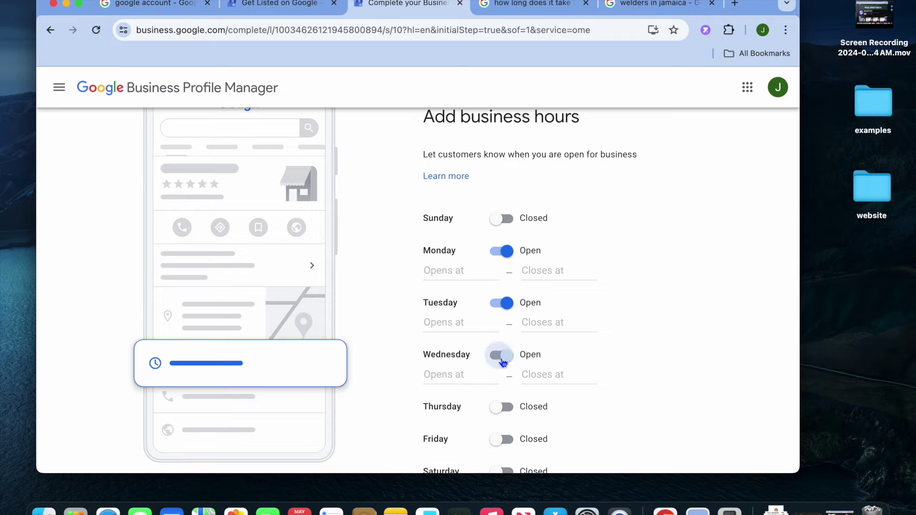
pyautogui.click(505, 409)
pyautogui.scroll(-2, 507, 450)
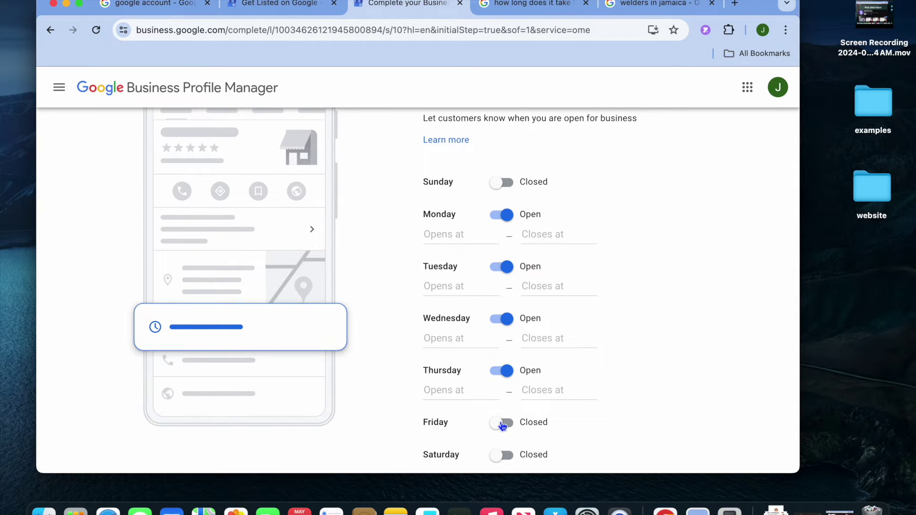
pyautogui.click(503, 424)
pyautogui.scroll(-3, 506, 470)
pyautogui.click(504, 406)
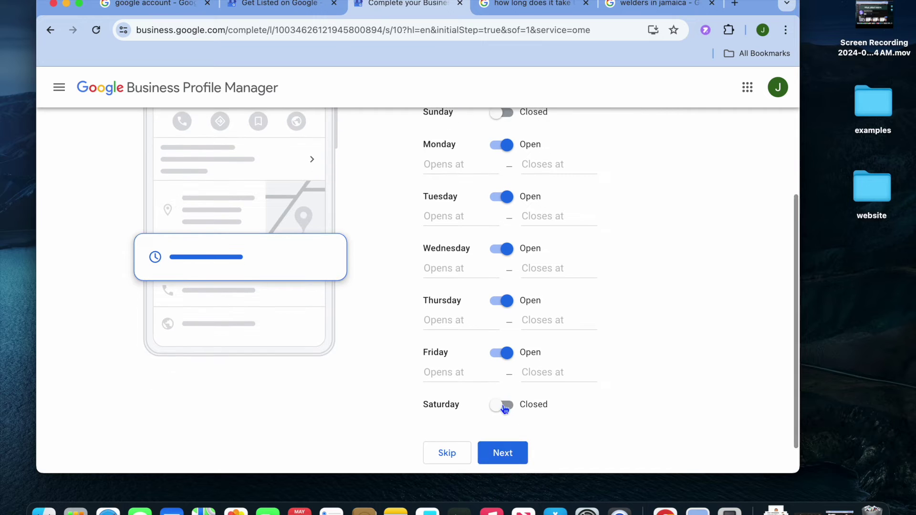
pyautogui.scroll(3, 468, 268)
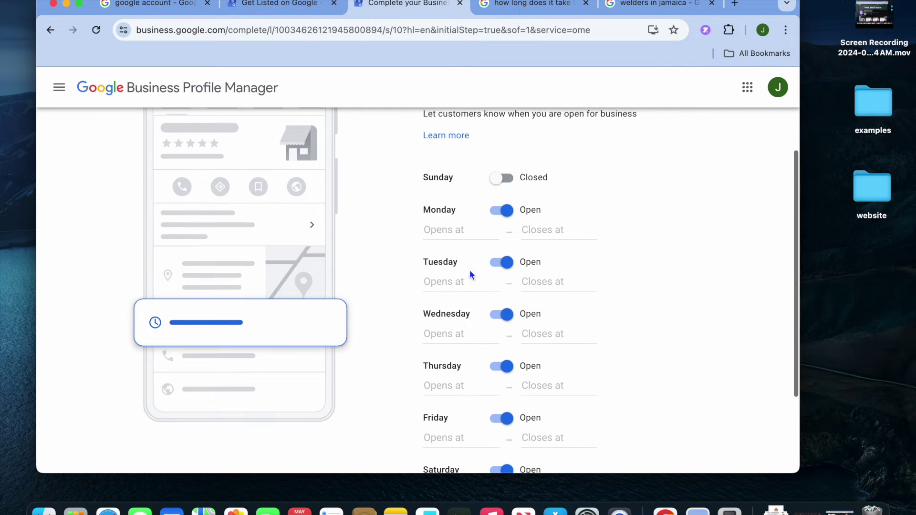
# Set Monday's hours to 8:00 AM–4:00 PM.
pyautogui.click(442, 230)
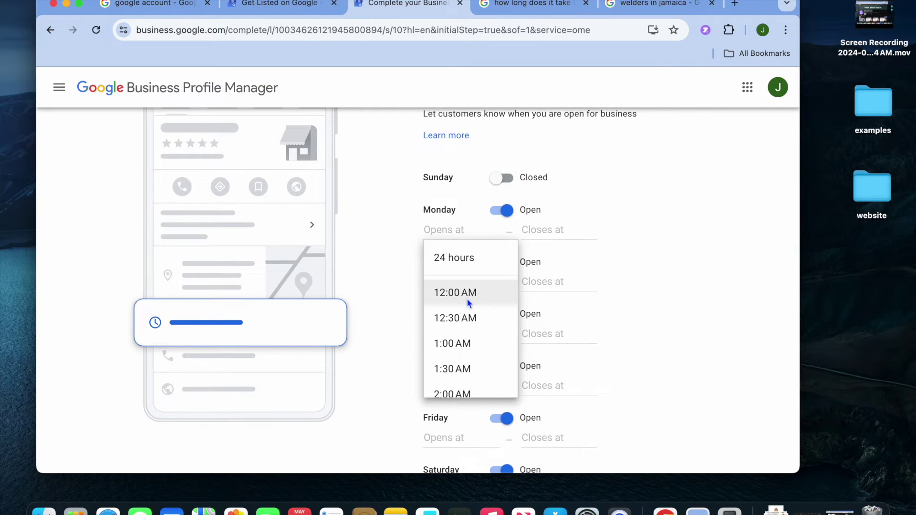
pyautogui.scroll(-1, 467, 298)
pyautogui.scroll(-5, 467, 300)
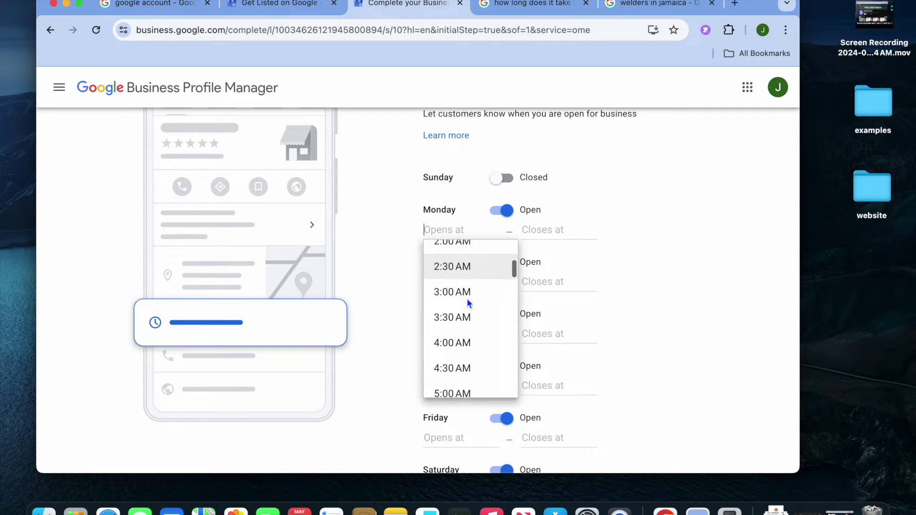
pyautogui.scroll(-2, 466, 354)
pyautogui.scroll(-2, 464, 347)
pyautogui.click(453, 362)
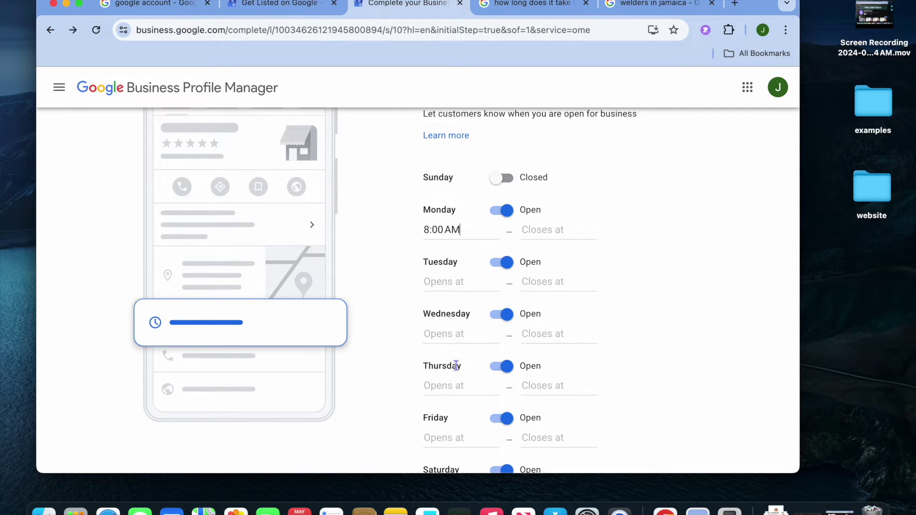
pyautogui.click(524, 232)
pyautogui.scroll(-3, 568, 356)
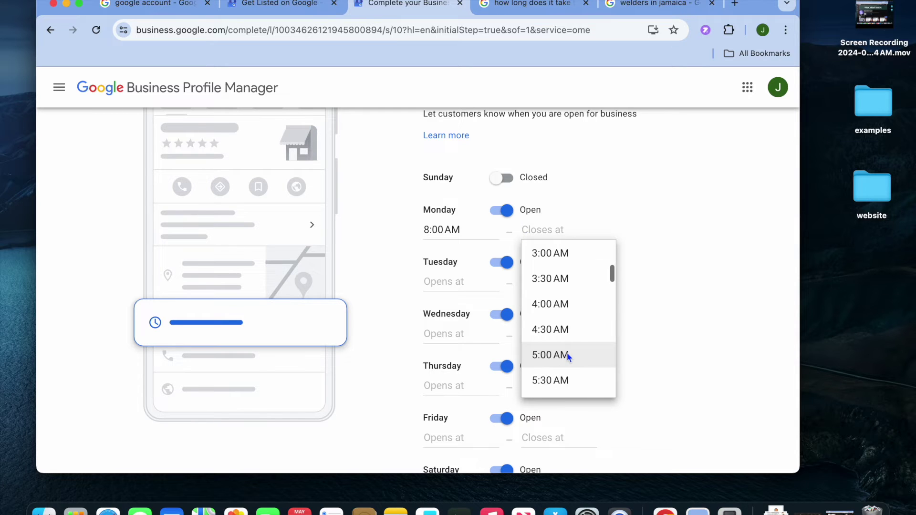
pyautogui.scroll(-7, 568, 353)
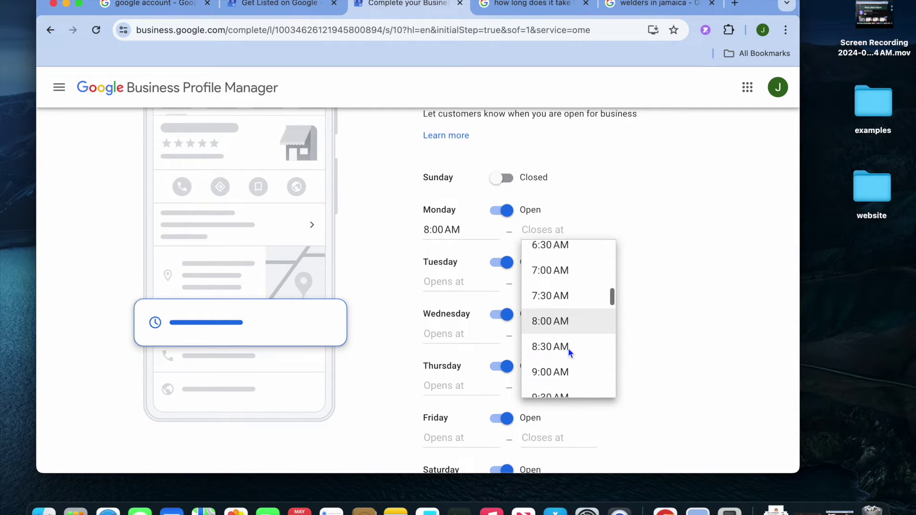
pyautogui.scroll(-3, 568, 353)
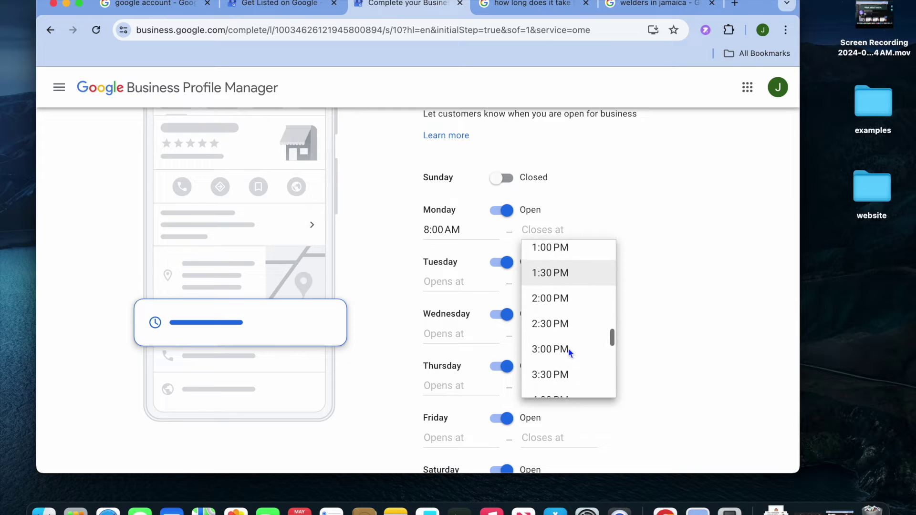
pyautogui.click(564, 314)
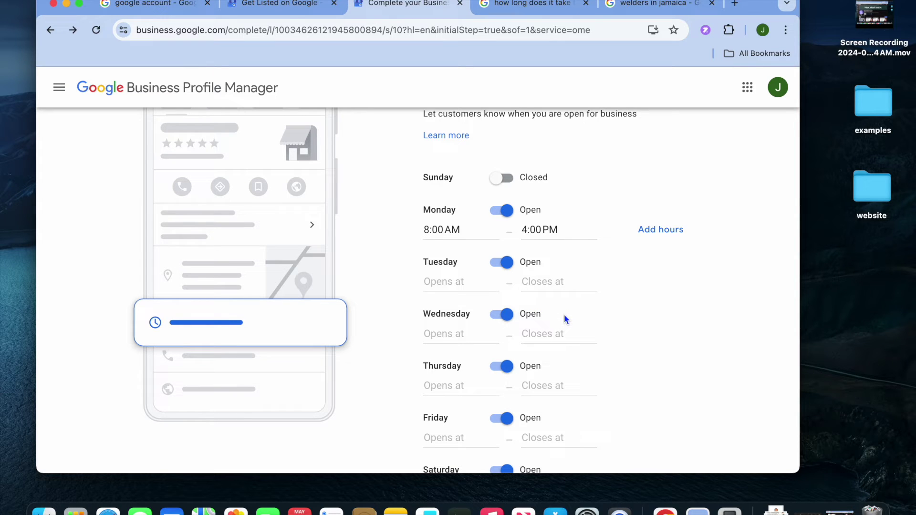
# Leave Tuesday's closing time unchanged and skip the rest of the business hours step.
pyautogui.click(540, 273)
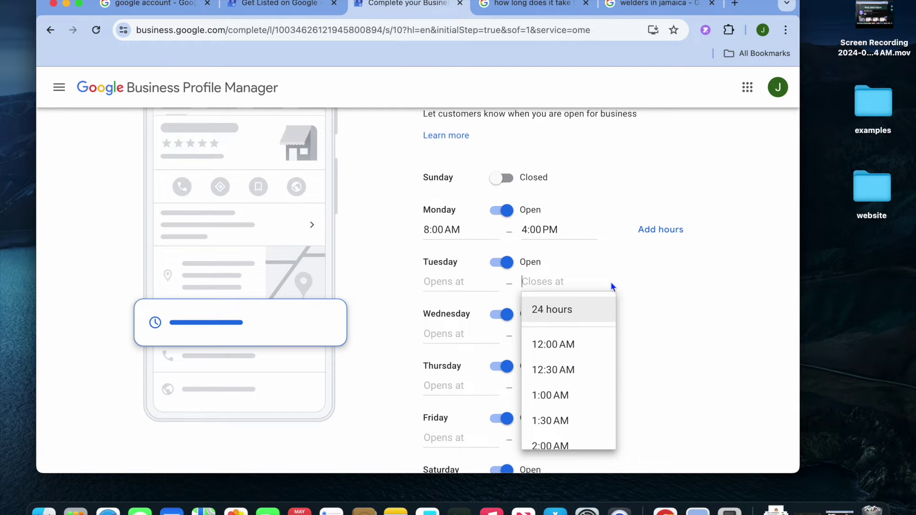
pyautogui.click(649, 258)
pyautogui.scroll(-3, 612, 317)
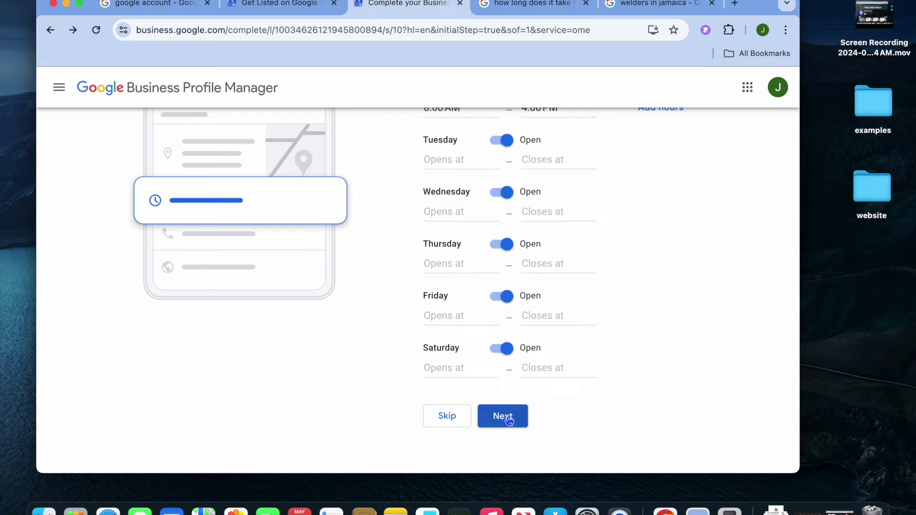
pyautogui.click(450, 419)
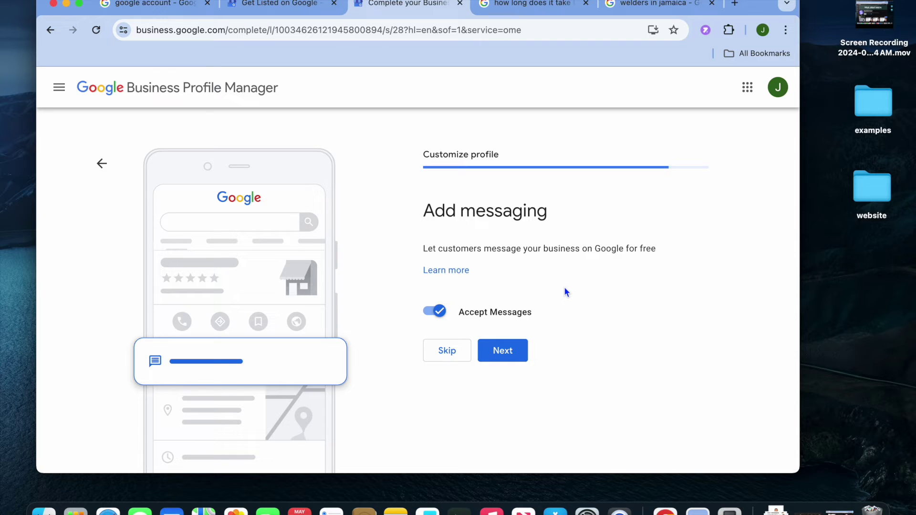
# Skip the messaging, business description and store photos steps.
pyautogui.click(453, 357)
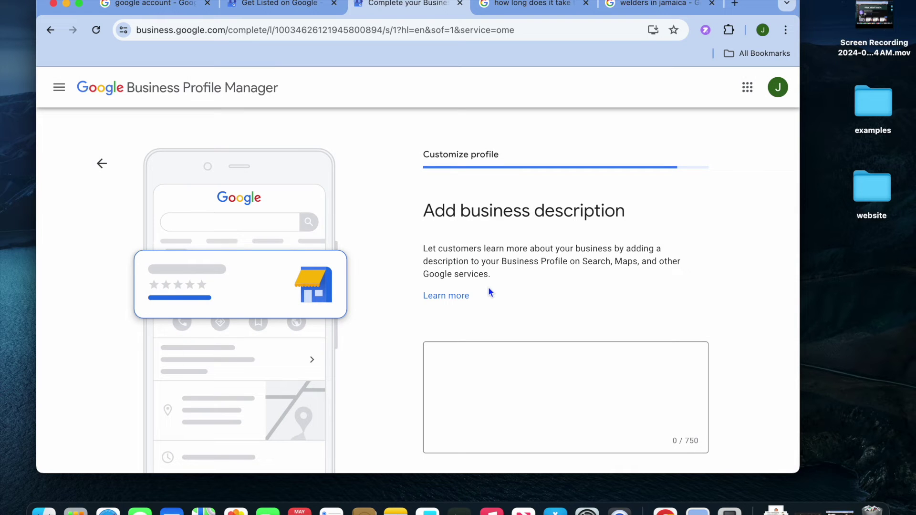
pyautogui.scroll(-5, 494, 372)
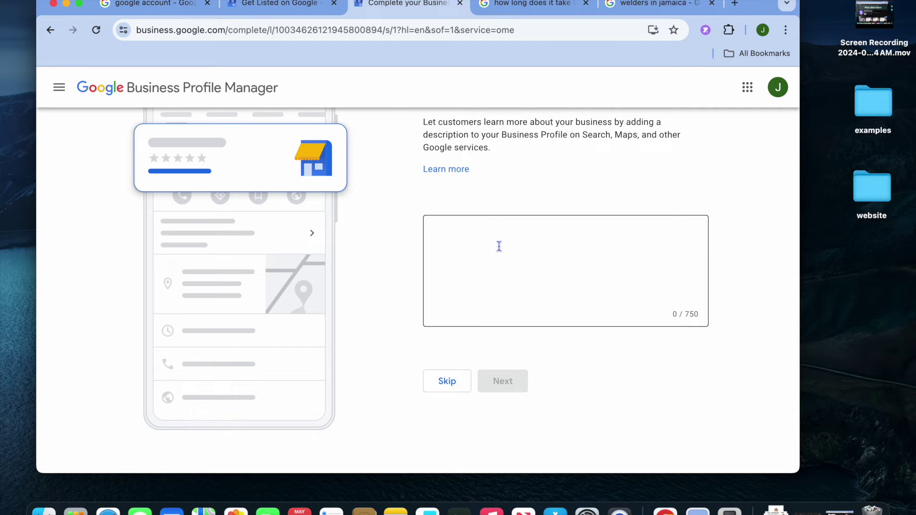
pyautogui.scroll(2, 499, 248)
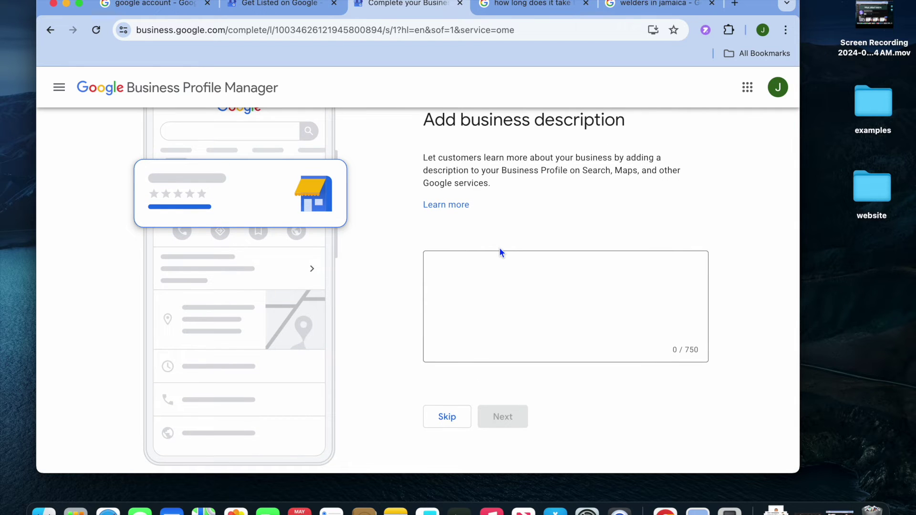
pyautogui.click(448, 417)
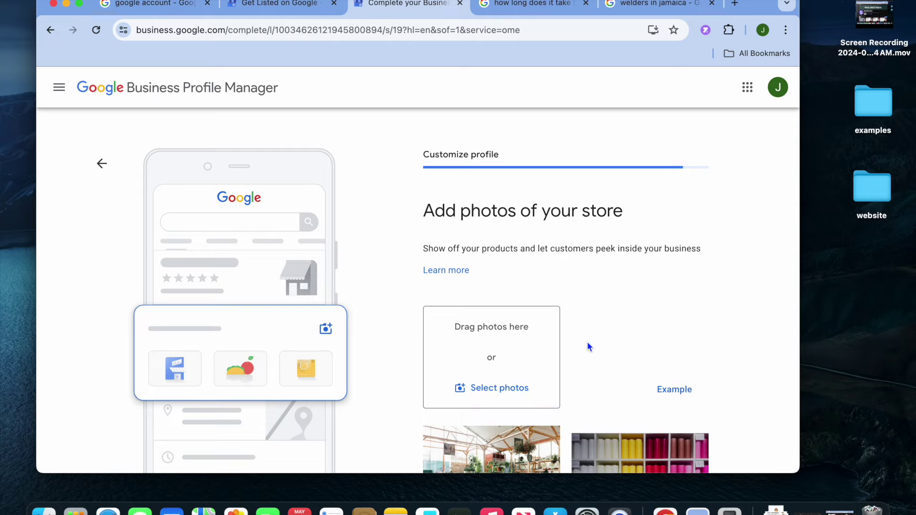
pyautogui.scroll(-2, 587, 342)
pyautogui.scroll(-1, 588, 346)
pyautogui.scroll(3, 588, 346)
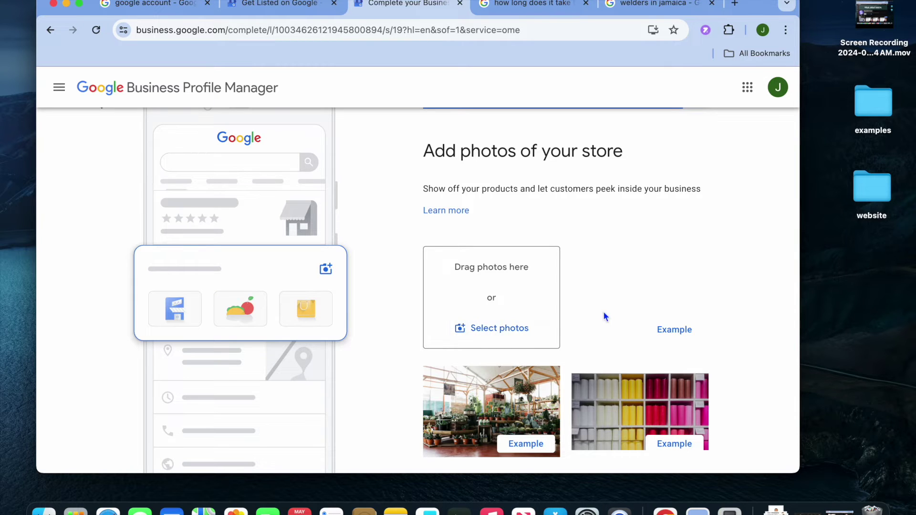
pyautogui.scroll(-3, 603, 311)
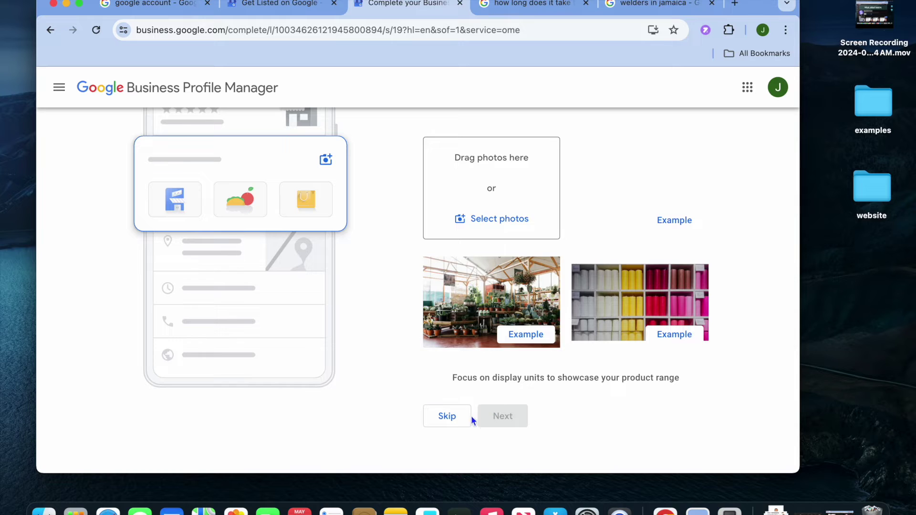
pyautogui.click(453, 418)
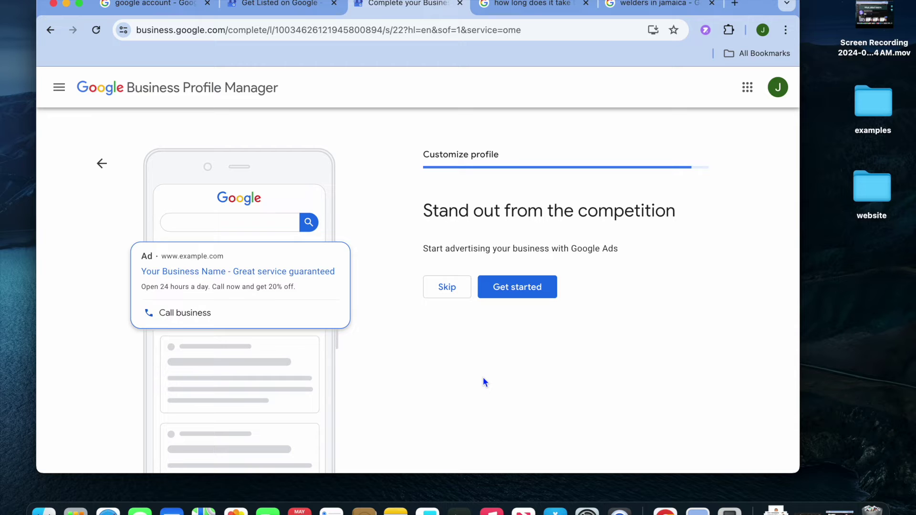
# Decline both the Google Ads and Google Workspace offers.
pyautogui.click(452, 293)
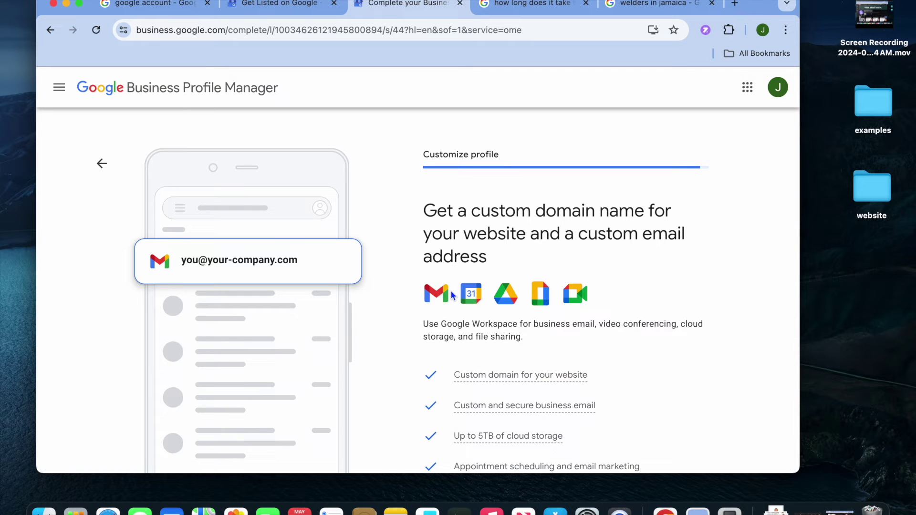
pyautogui.scroll(-1, 452, 295)
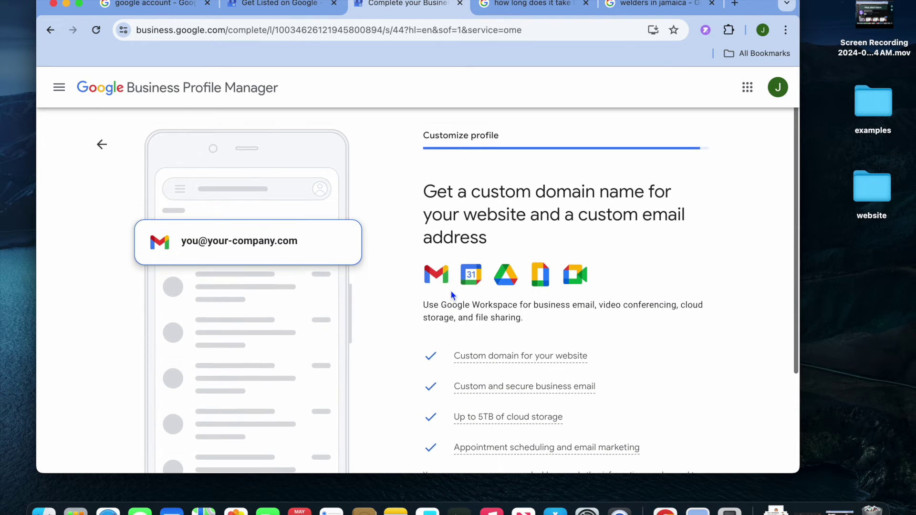
pyautogui.scroll(1, 452, 295)
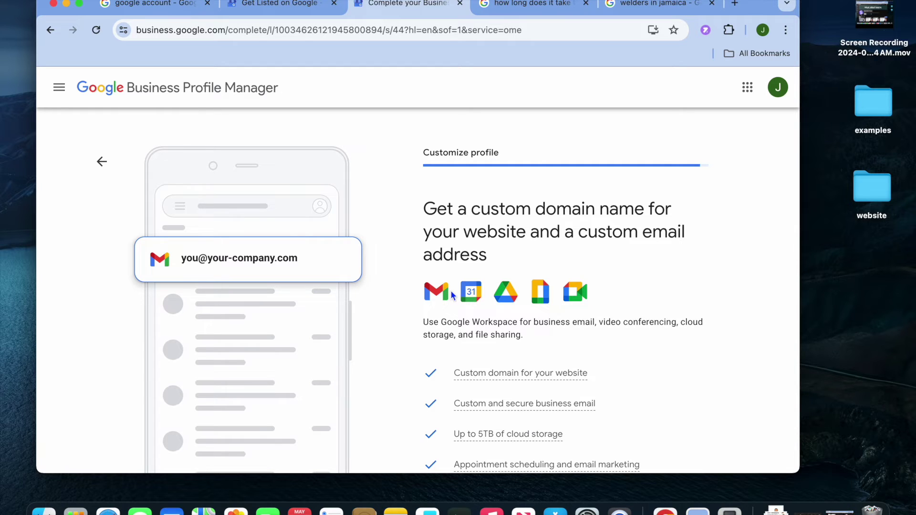
pyautogui.scroll(-5, 452, 295)
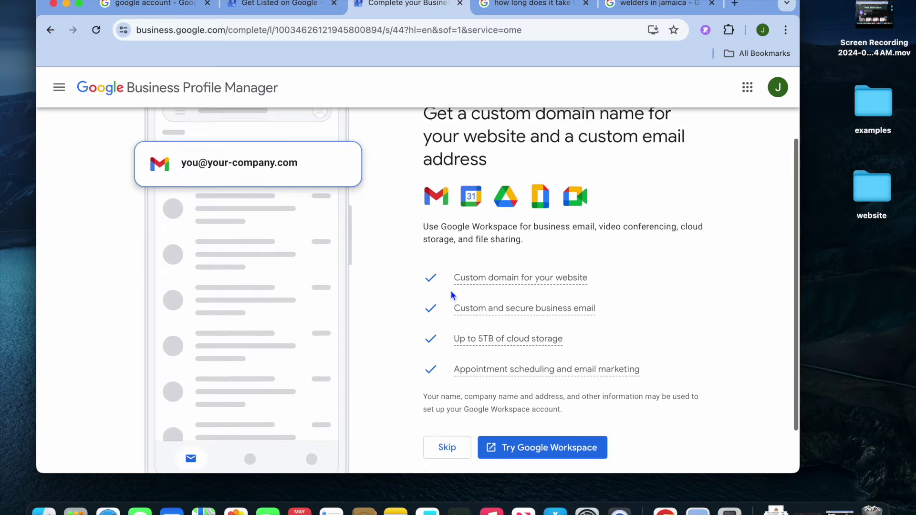
pyautogui.moveTo(452, 295)
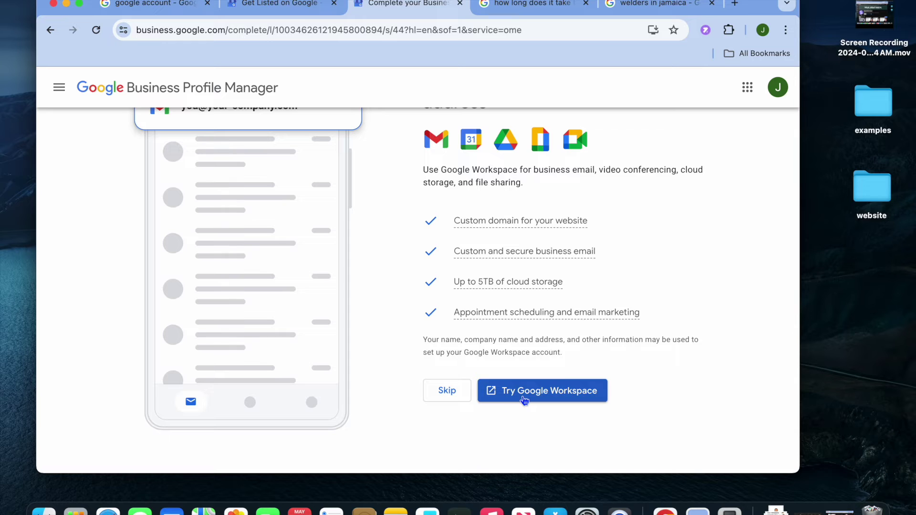
pyautogui.click(447, 391)
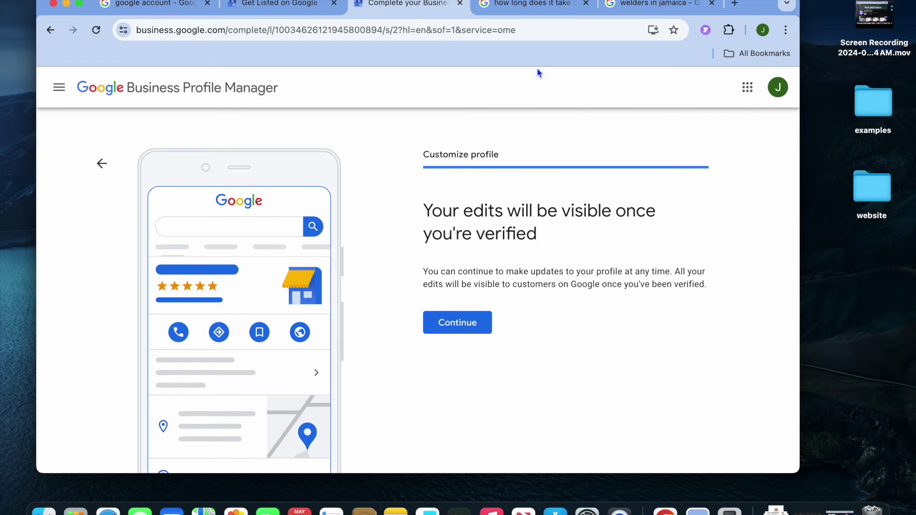
# Read the verification-time search result (up to 5 business days), then return to profile setup.
pyautogui.click(536, 13)
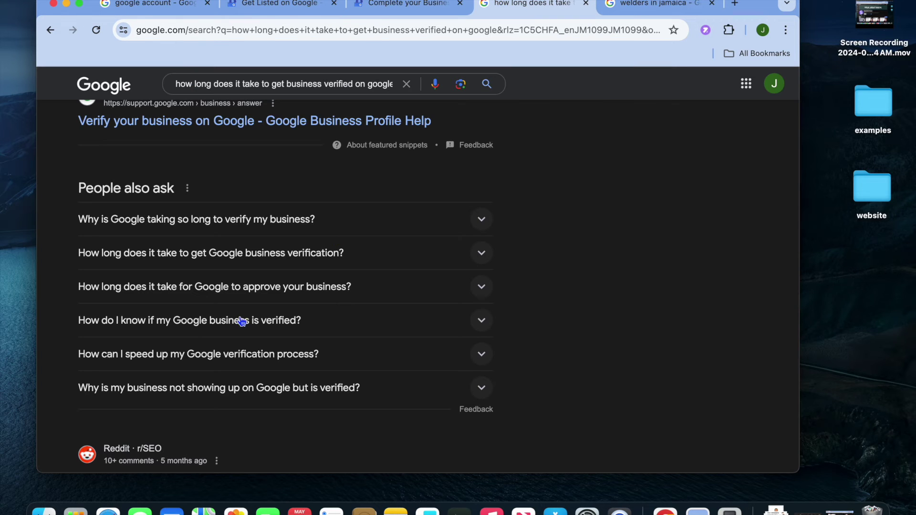
pyautogui.scroll(5, 244, 320)
pyautogui.scroll(-1, 243, 320)
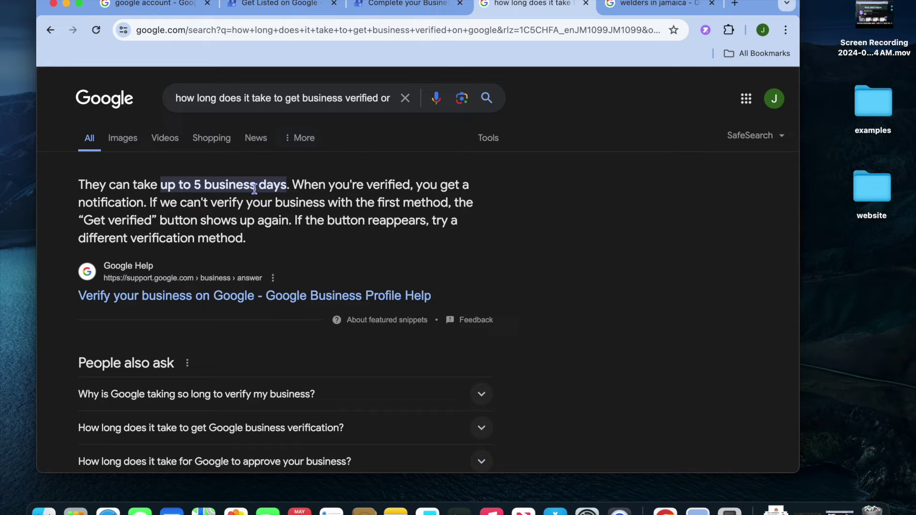
pyautogui.scroll(-5, 337, 185)
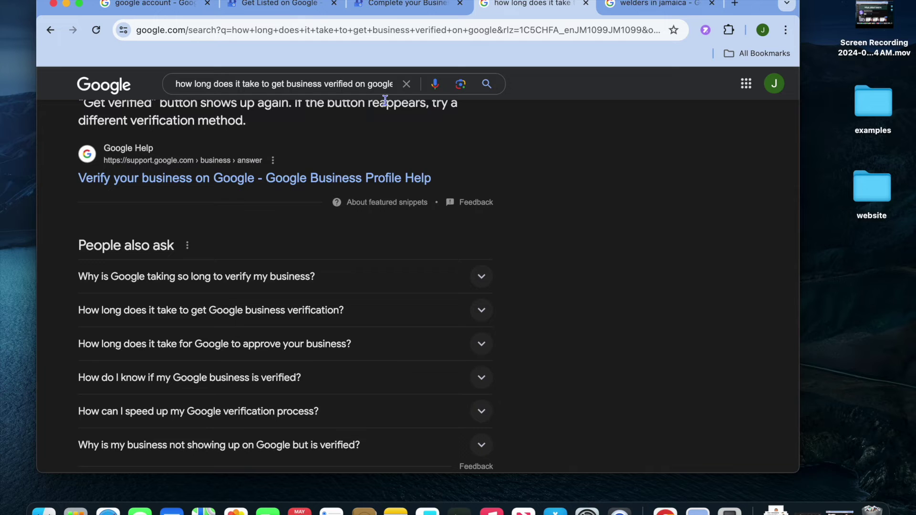
pyautogui.click(390, 5)
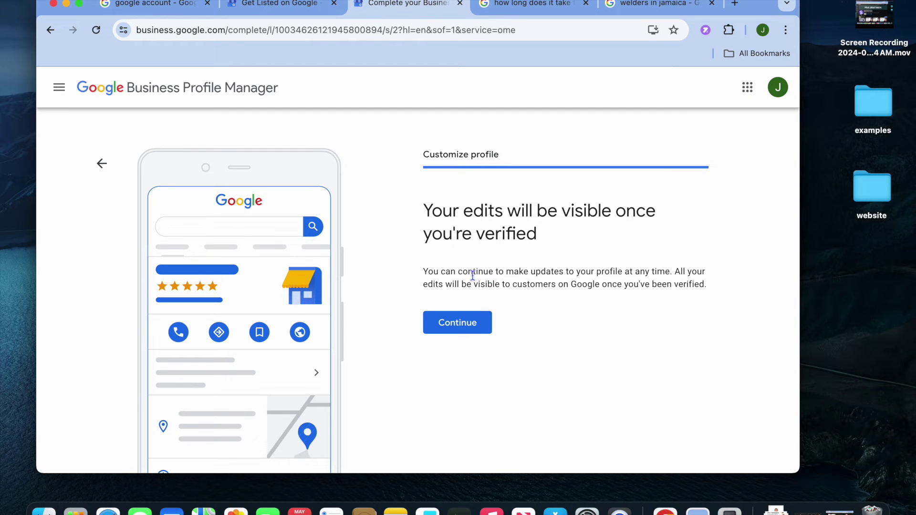
# Finish setup with Continue and review the unverified jason tutorials profile panel.
pyautogui.click(478, 326)
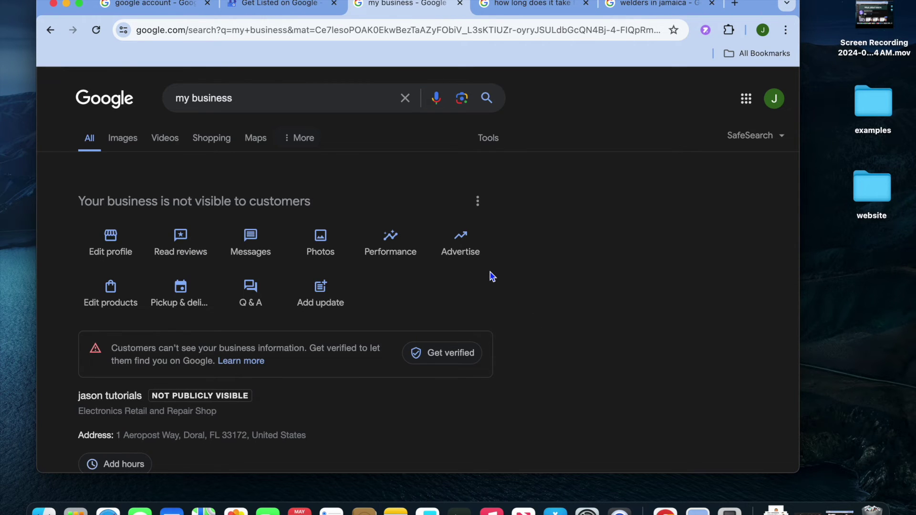
pyautogui.scroll(-6, 492, 274)
pyautogui.scroll(2, 491, 274)
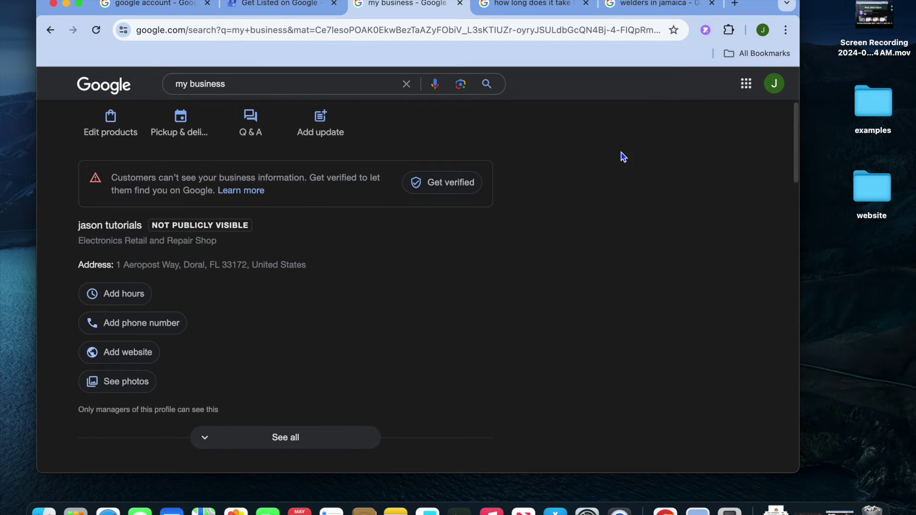
pyautogui.scroll(-5, 644, 262)
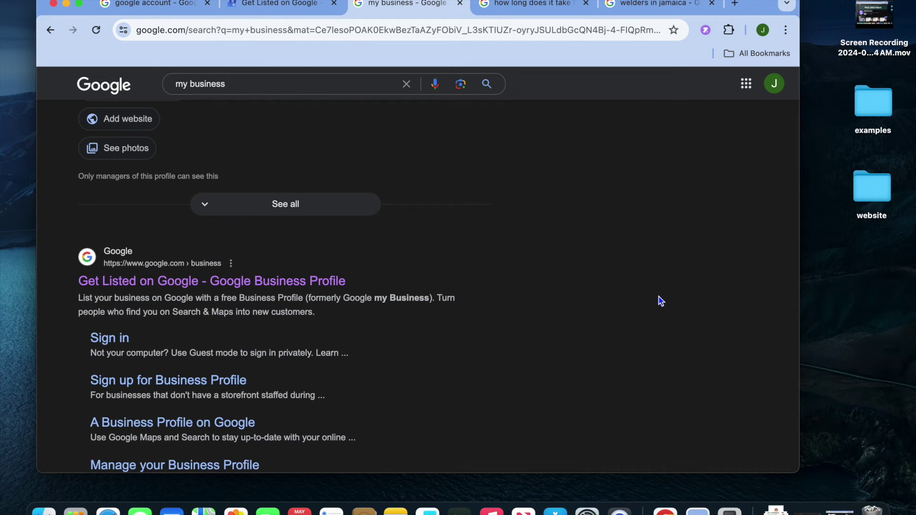
pyautogui.scroll(9, 659, 301)
# Reload the 'my business' results and open the Business information editor.
pyautogui.click(95, 29)
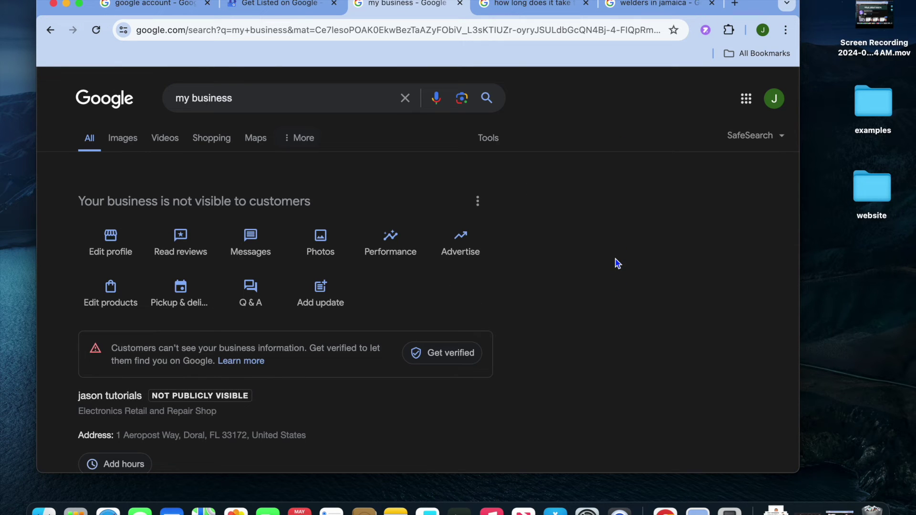
pyautogui.scroll(-1, 416, 288)
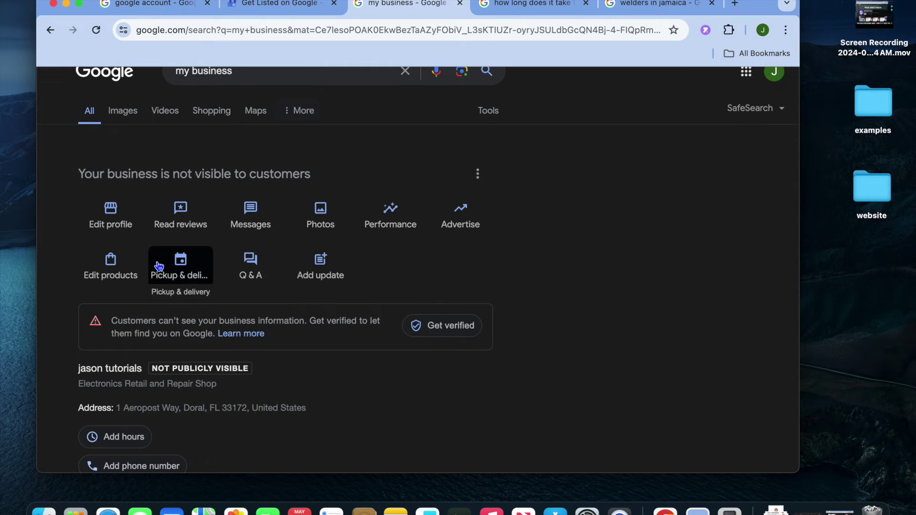
pyautogui.click(115, 220)
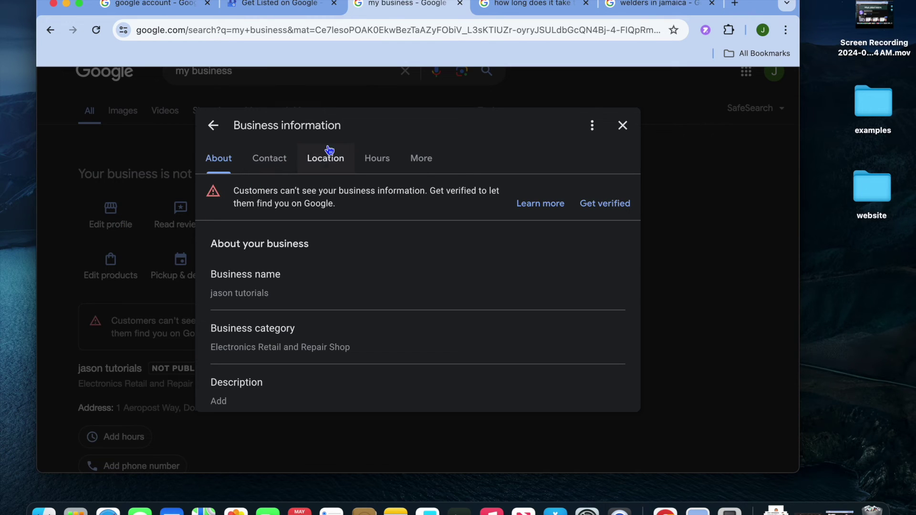
# Review the opening hours section of the Business information editor.
pyautogui.click(369, 162)
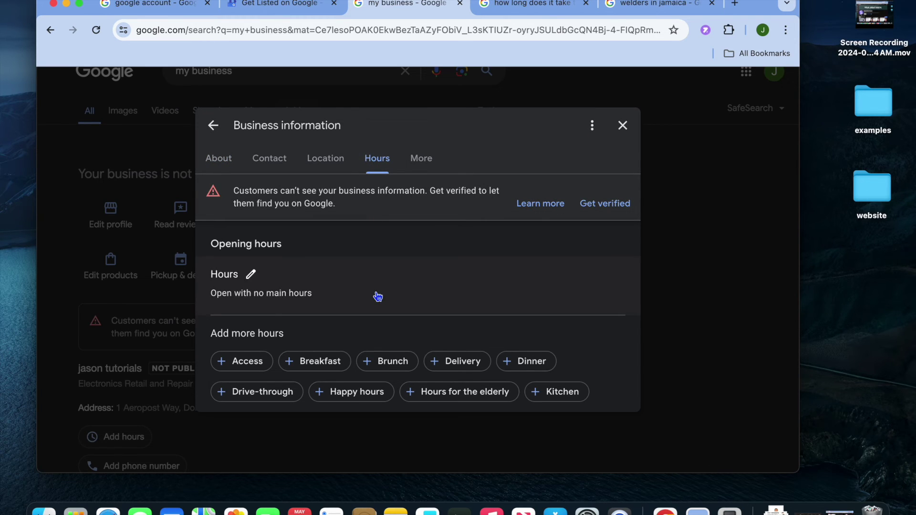
pyautogui.scroll(-10, 377, 297)
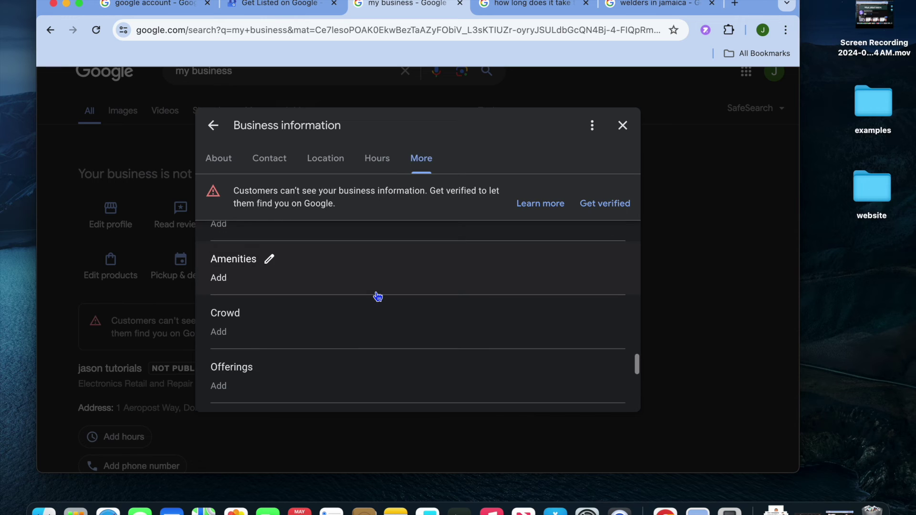
pyautogui.scroll(-2, 378, 297)
pyautogui.scroll(-1, 377, 297)
pyautogui.scroll(2, 378, 296)
pyautogui.scroll(15, 378, 296)
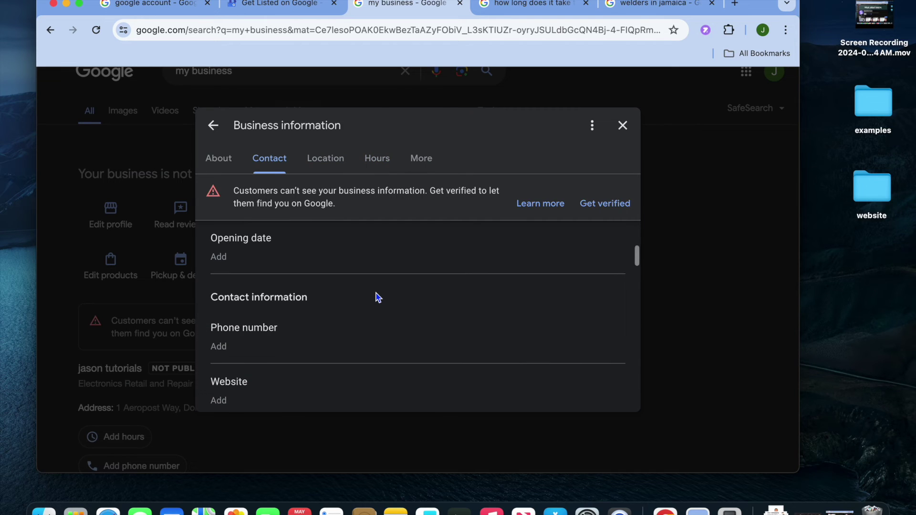
pyautogui.scroll(4, 378, 297)
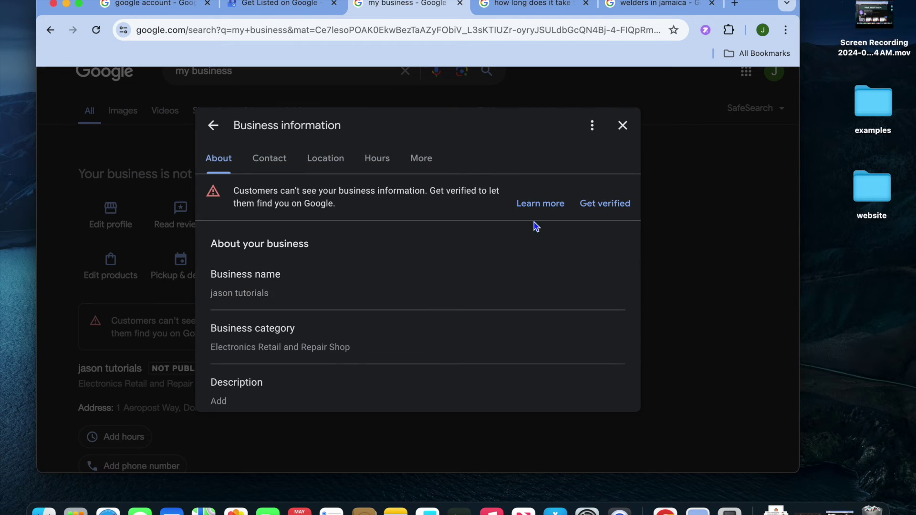
# Close the Business information dialog and move to the iPhone home screen.
pyautogui.click(623, 125)
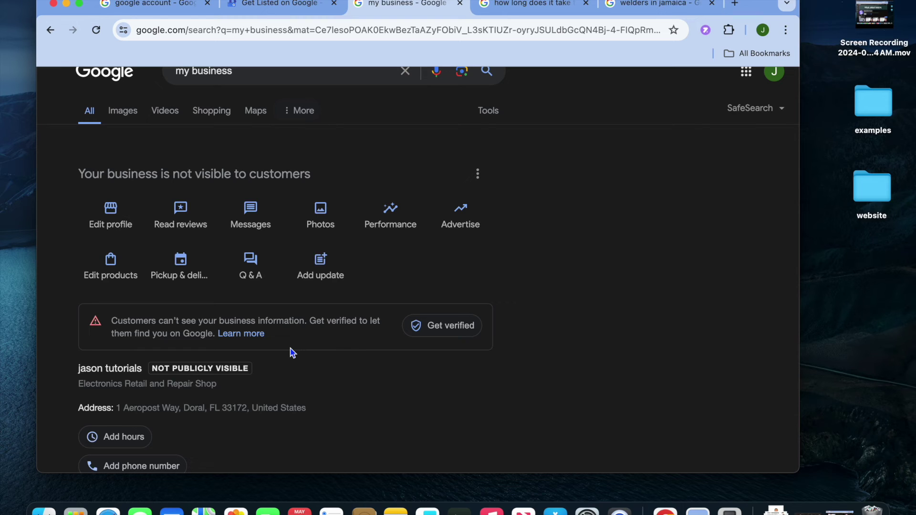
pyautogui.scroll(-2, 292, 353)
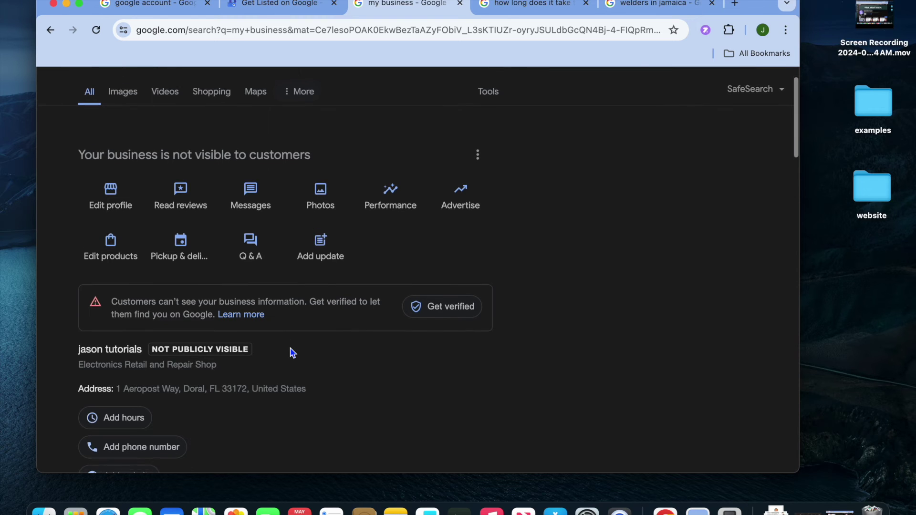
pyautogui.scroll(3, 293, 350)
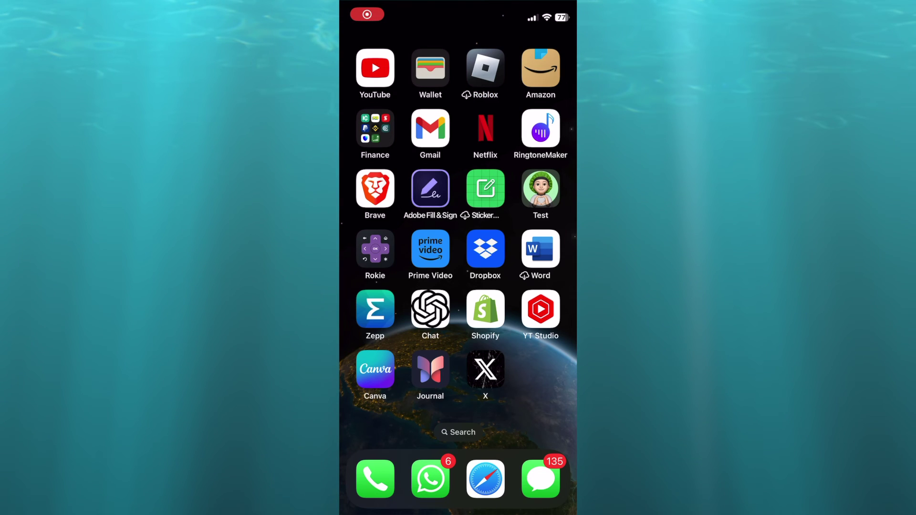
# Swipe to the last iPhone home page and launch Google Maps.
pyautogui.moveTo(382, 239)
pyautogui.mouseDown()
pyautogui.moveTo(535, 238)
pyautogui.moveTo(381, 238)
pyautogui.mouseUp()
pyautogui.moveTo(535, 239); pyautogui.dragTo(381, 239)
pyautogui.moveTo(534, 238); pyautogui.dragTo(381, 238)
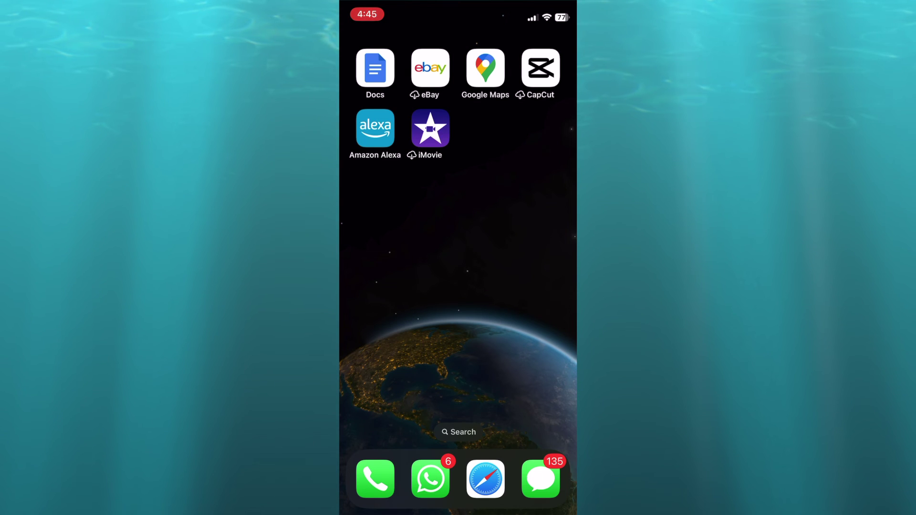
pyautogui.click(485, 67)
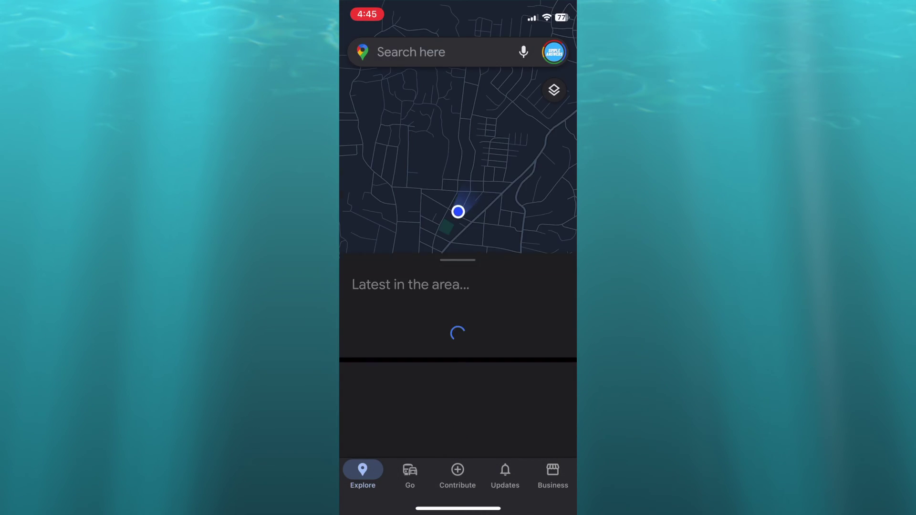
# Drop a pin in May Pen and expand its place details to full screen.
pyautogui.moveTo(458, 287); pyautogui.dragTo(525, 143)
pyautogui.click(481, 215)
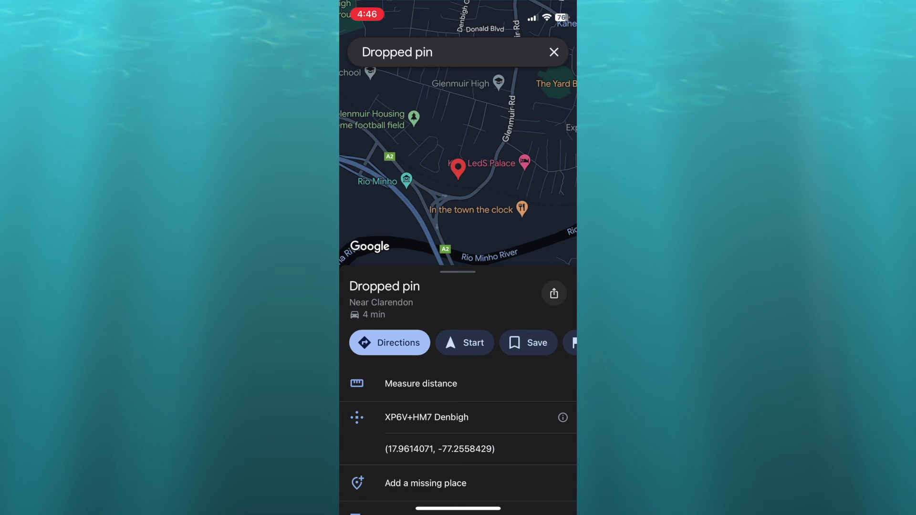
pyautogui.click(465, 120)
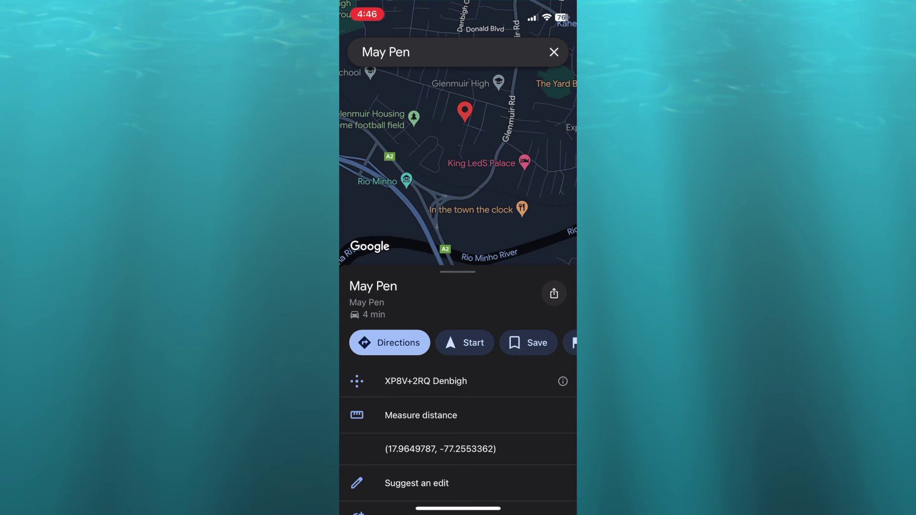
pyautogui.moveTo(458, 306); pyautogui.dragTo(458, 97)
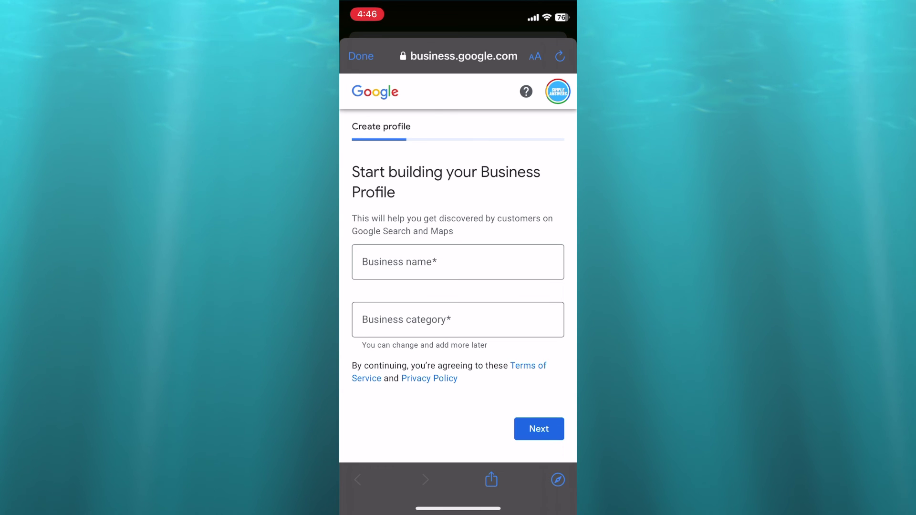
# Enter 'Test business' as the business name and create it.
pyautogui.click(458, 262)
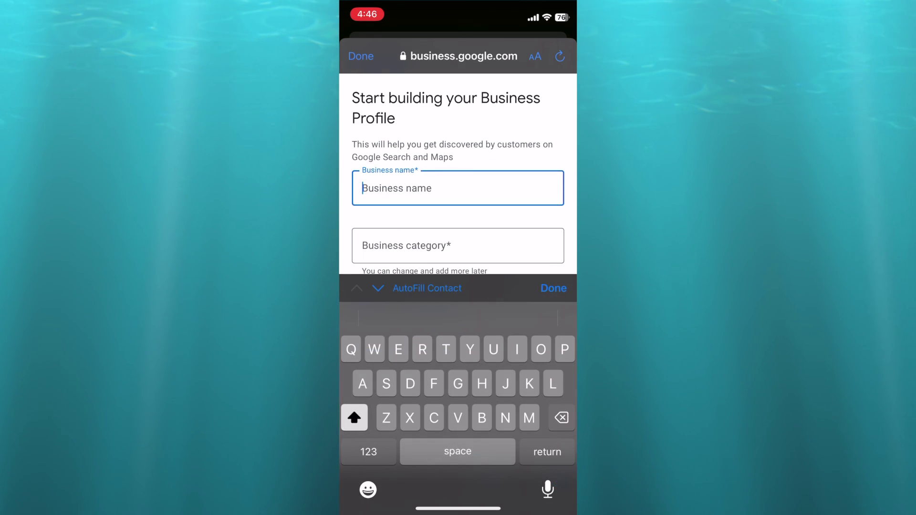
pyautogui.write('Te')
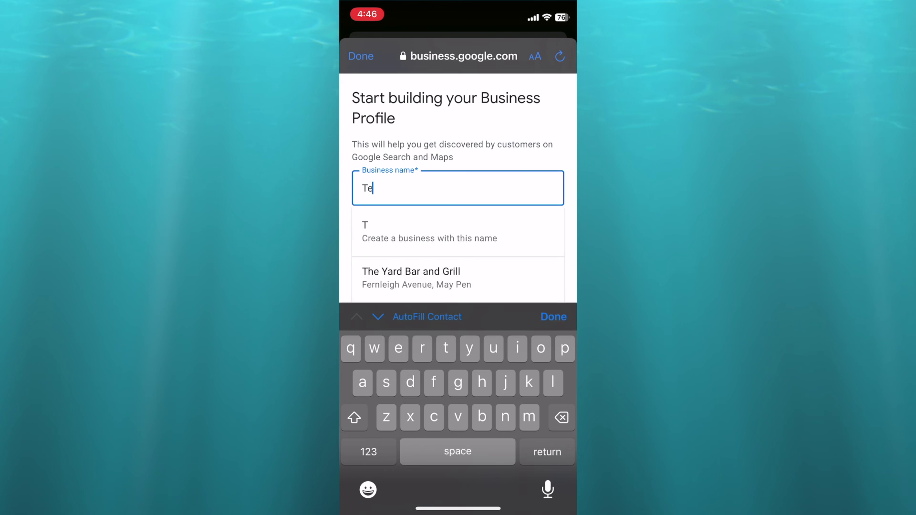
pyautogui.write('st business')
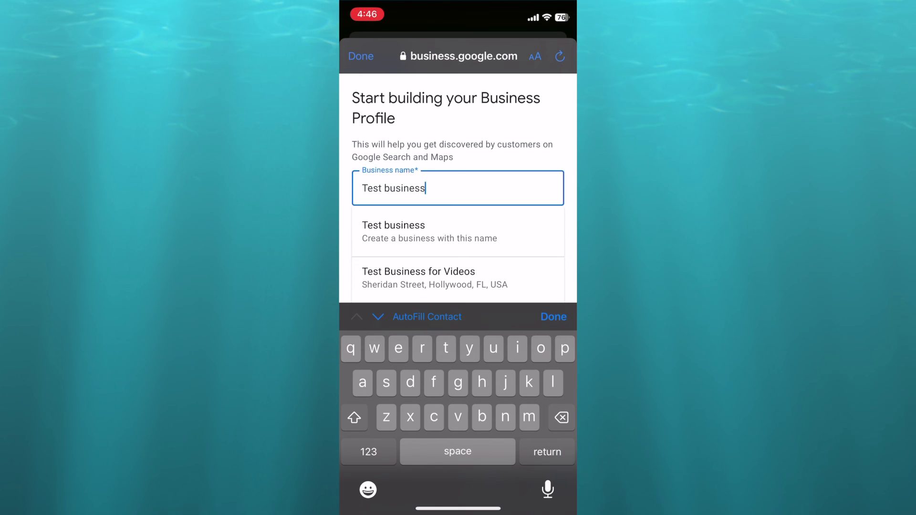
pyautogui.click(429, 231)
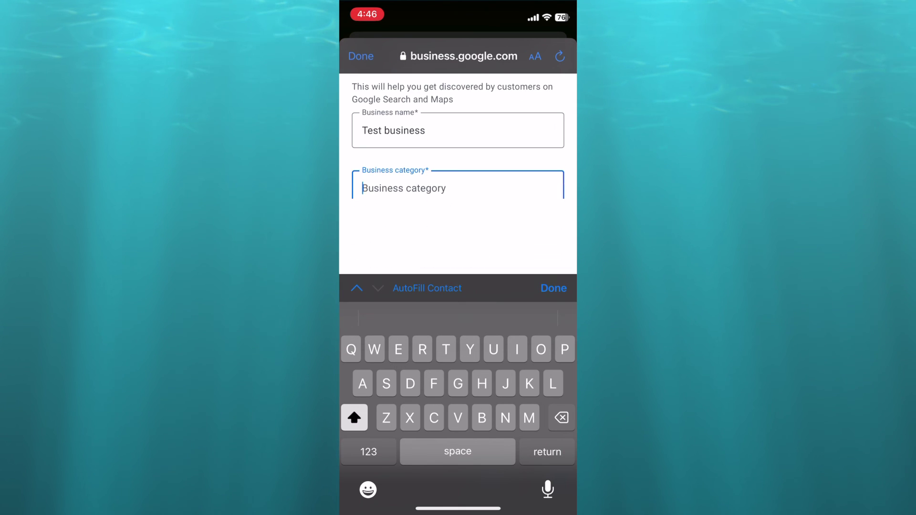
# Set the category to Electronics store and submit the name and category.
pyautogui.write('El')
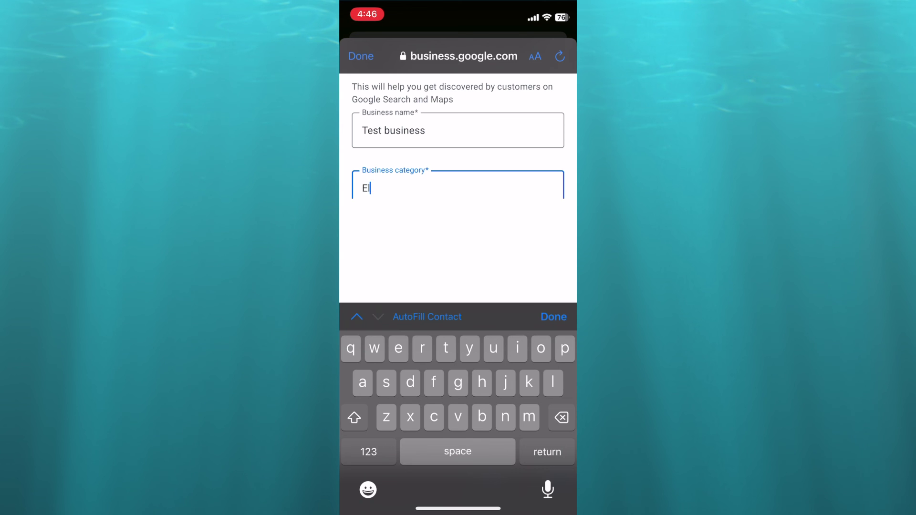
pyautogui.write('ectronice')
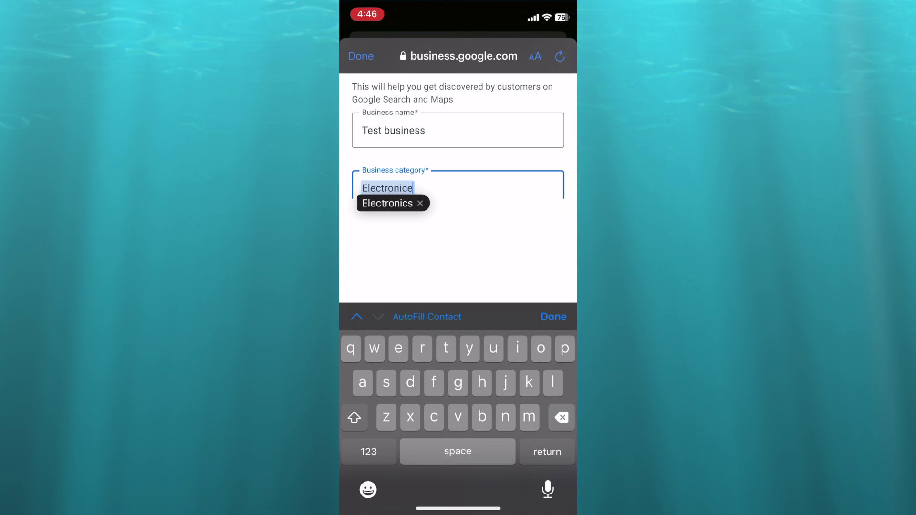
pyautogui.press('BackSpace')
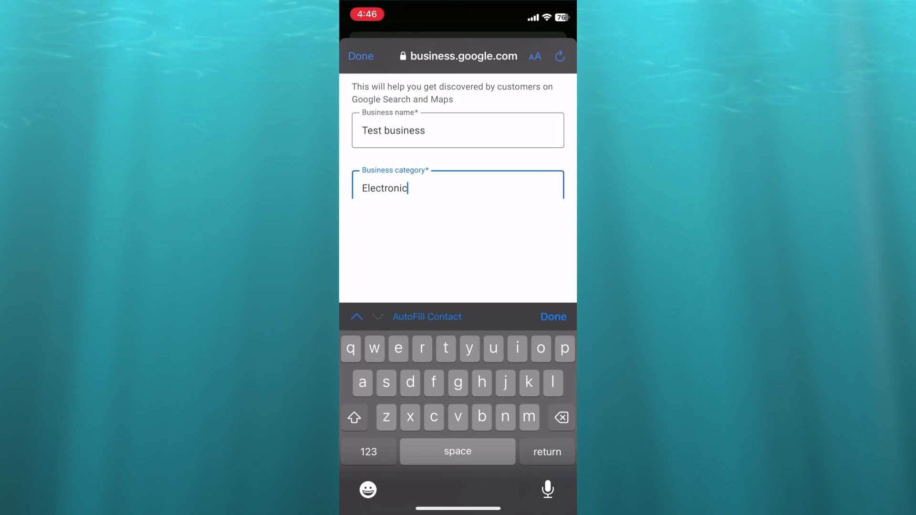
pyautogui.write('s')
pyautogui.press('Return')
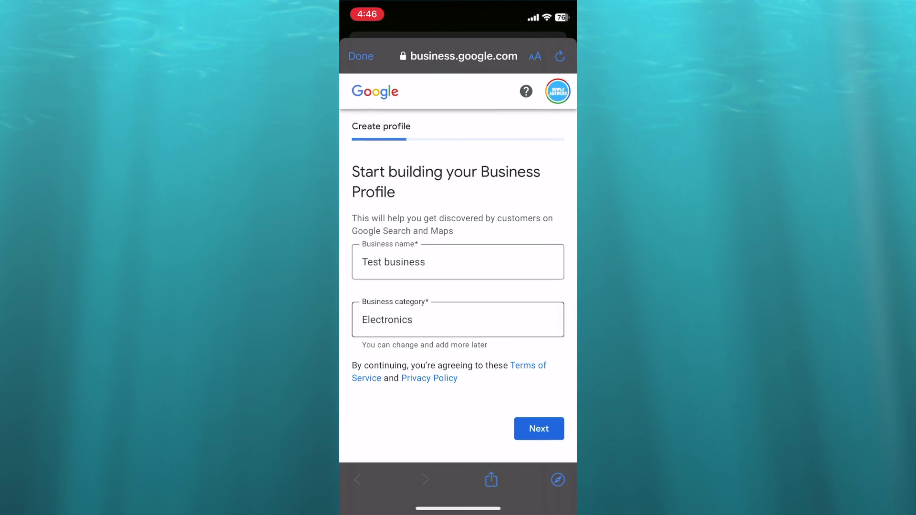
pyautogui.click(538, 429)
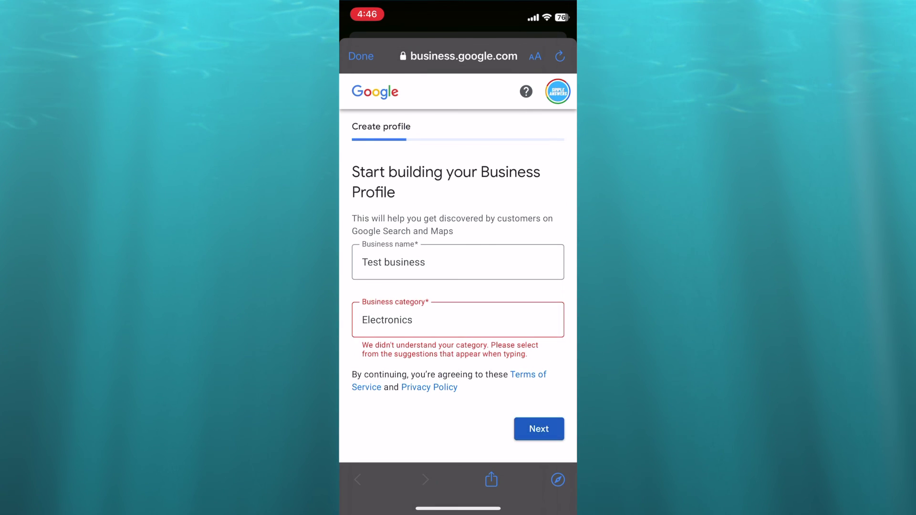
pyautogui.click(458, 320)
pyautogui.write('store')
pyautogui.click(399, 226)
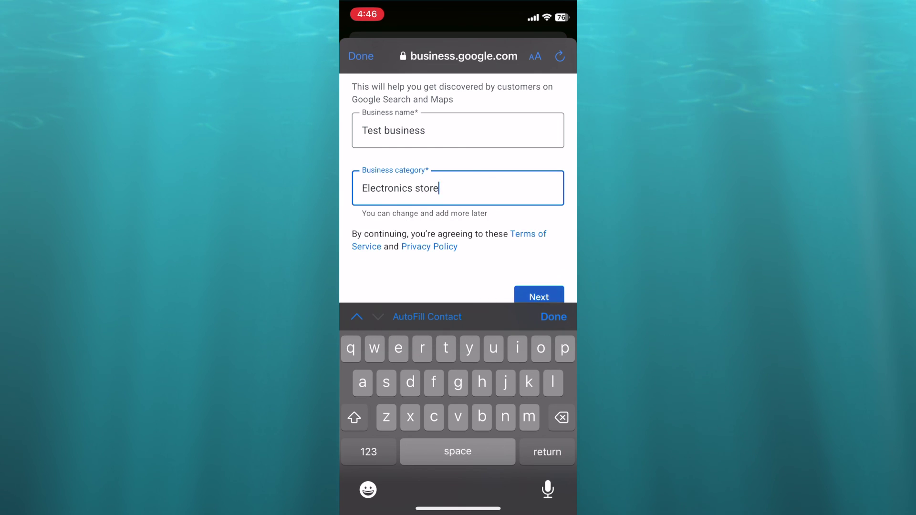
pyautogui.click(538, 296)
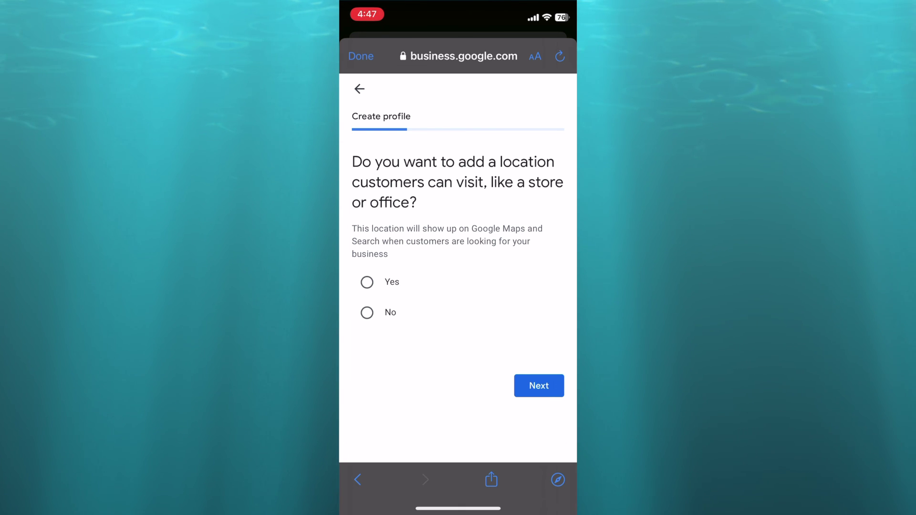
# Answer Yes to adding a visitable location and review the Jamaica address form.
pyautogui.click(367, 282)
pyautogui.click(539, 385)
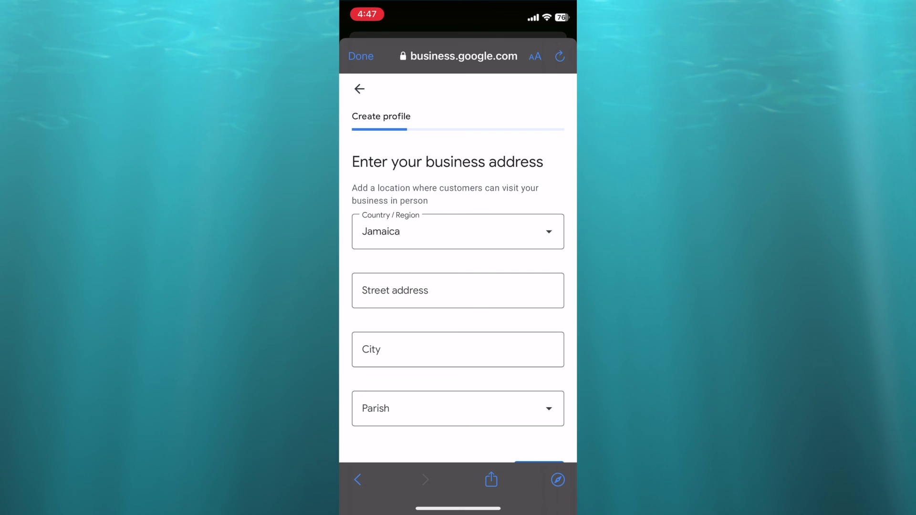
pyautogui.scroll(-5, 458, 267)
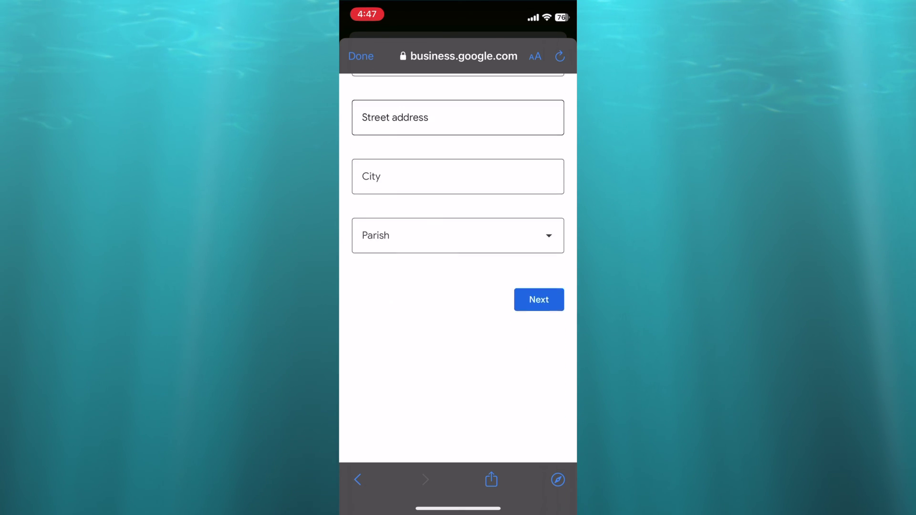
pyautogui.scroll(5, 458, 267)
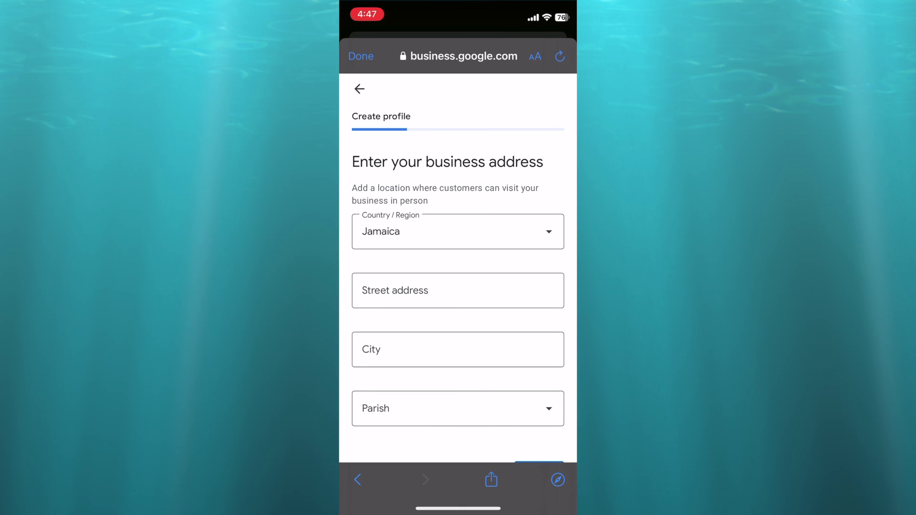